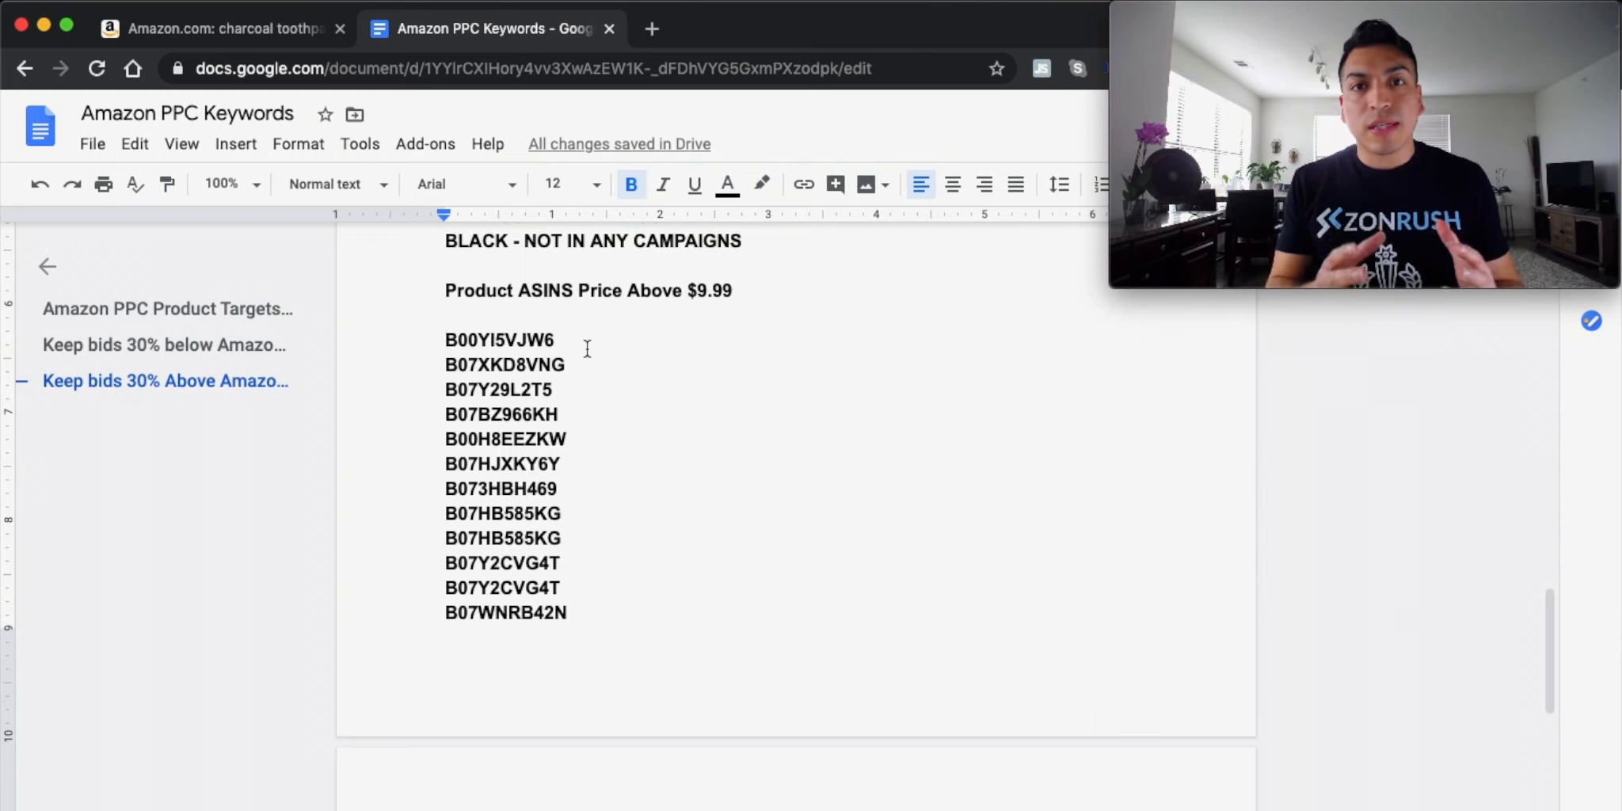
Scroll back up through the Google Docs ASIN list before moving to Seller Central
{"action": "scroll", "coordinate": [441, 413], "scroll_direction": "up", "scroll_amount": 1}
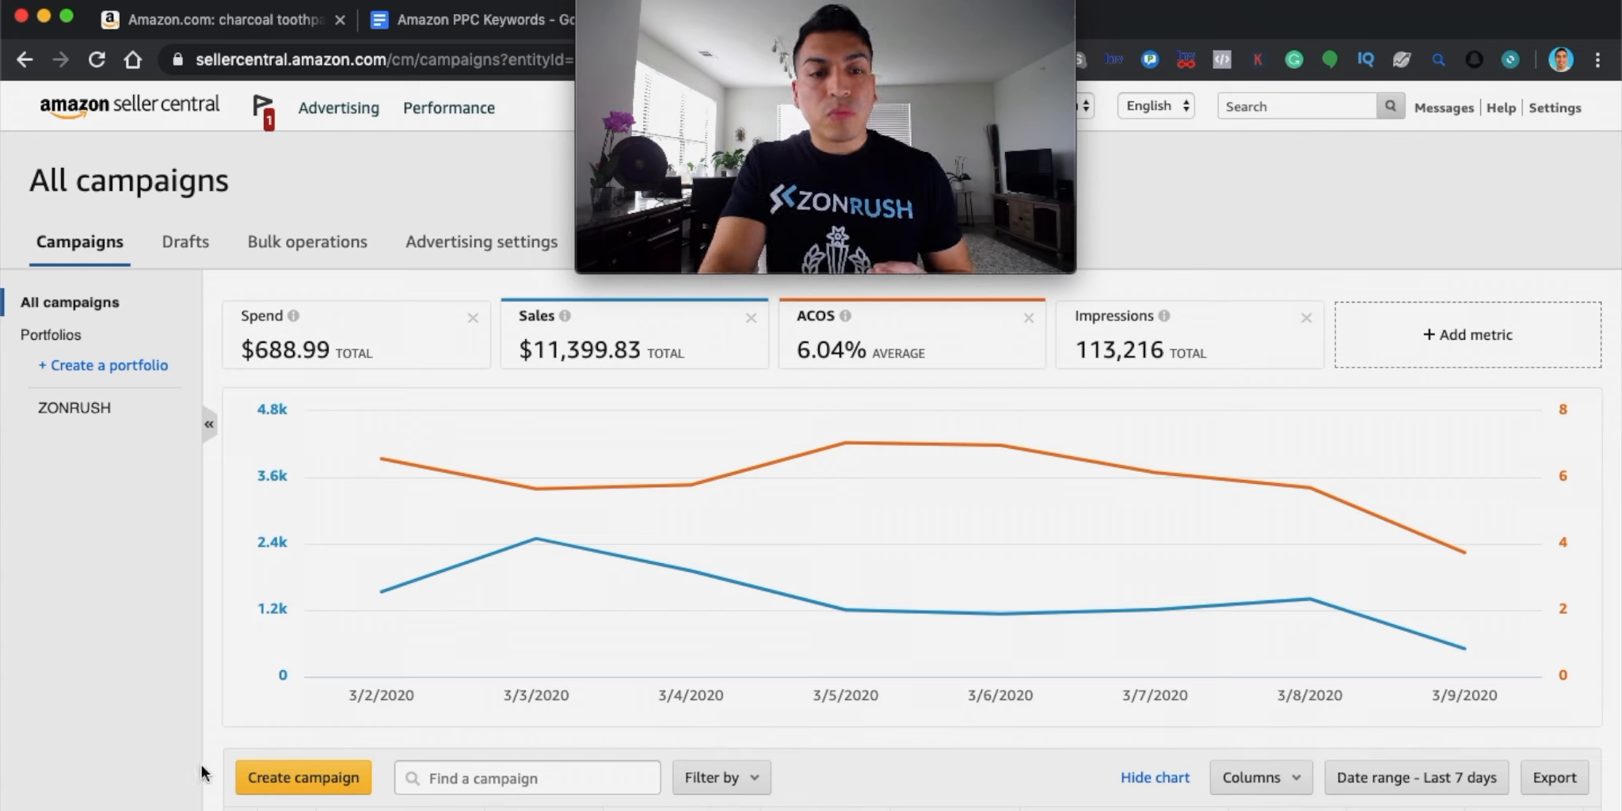
Create a new campaign and name it 'PAT - Charcoal Toothpaste'
{"action": "left_click", "coordinate": [277, 778]}
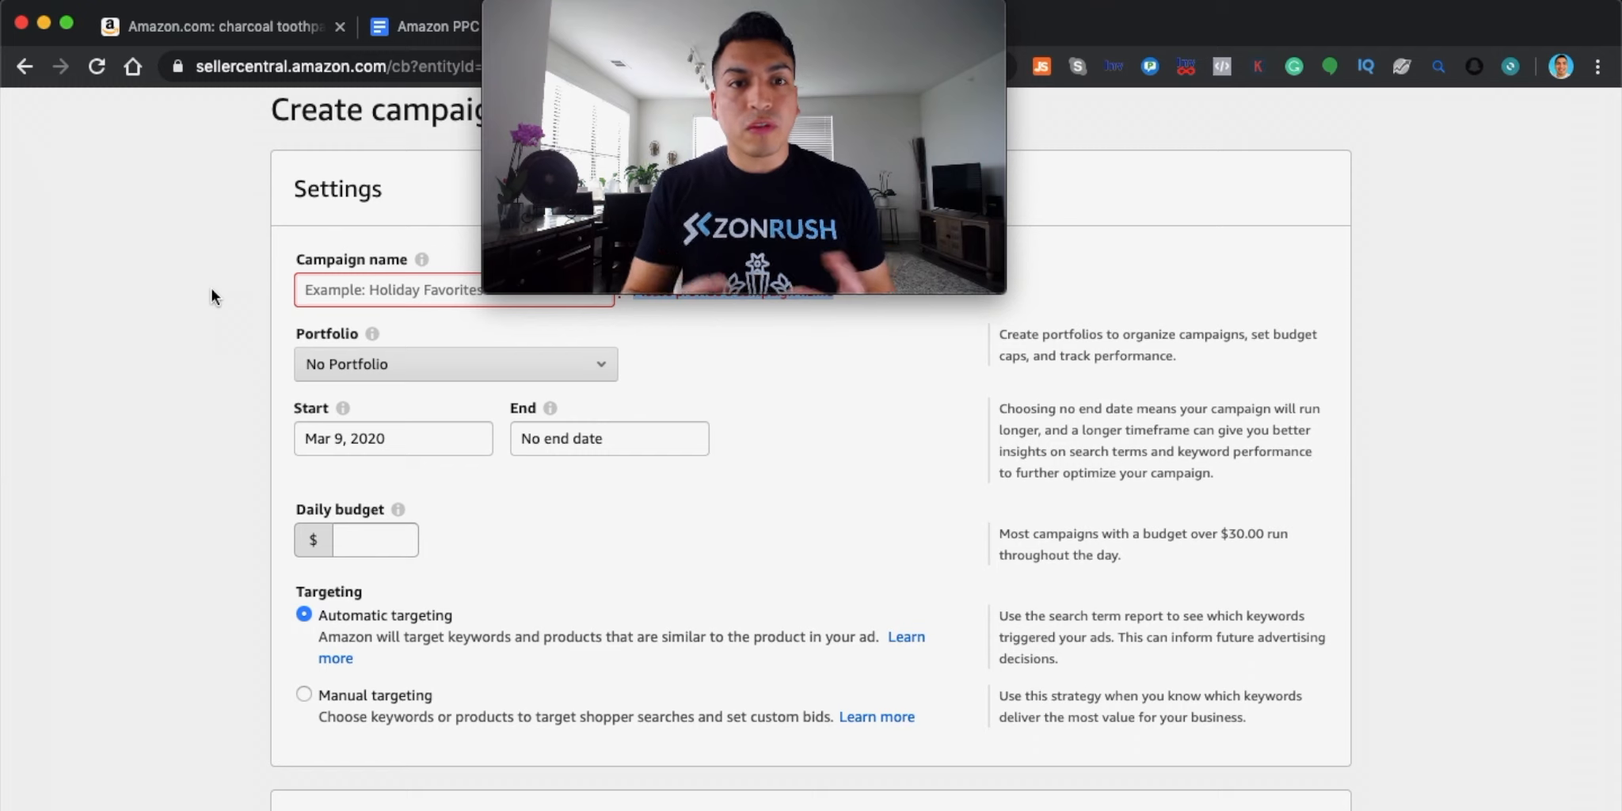
{"action": "left_click", "coordinate": [342, 287]}
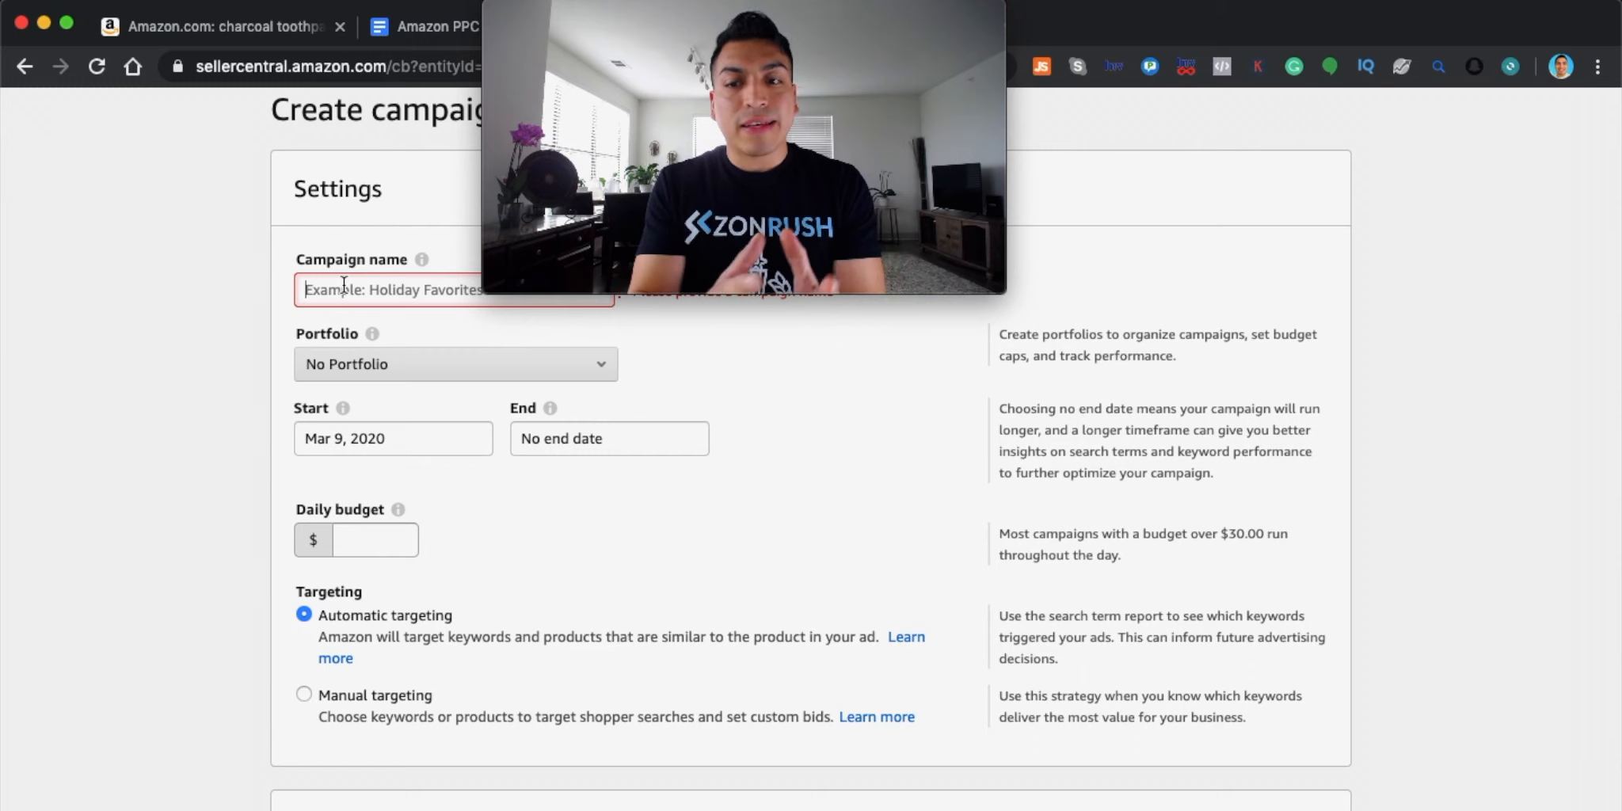
{"action": "type", "text": "PAT"}
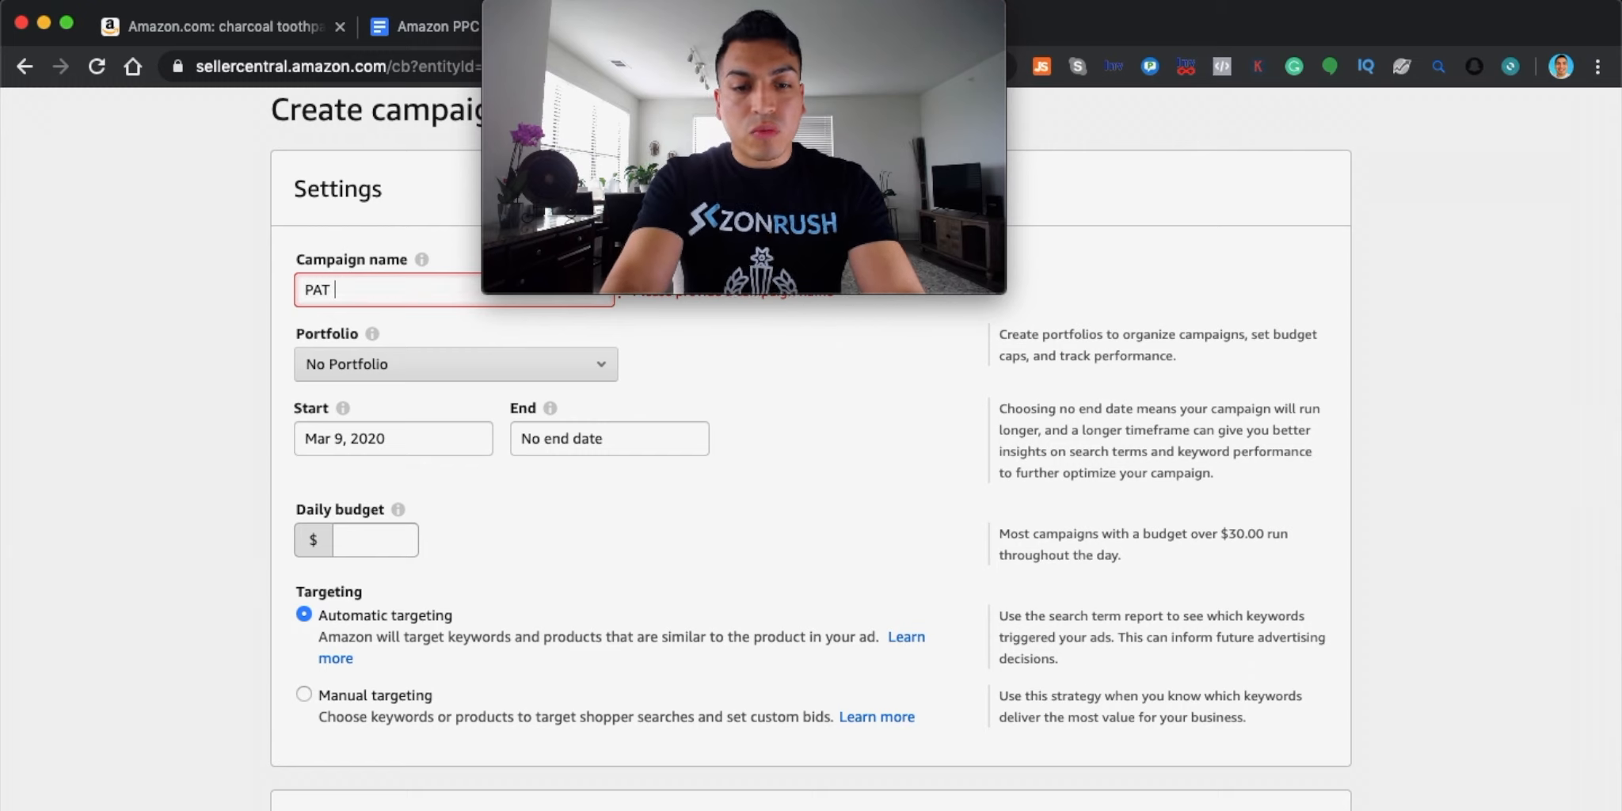
{"action": "type", "text": " - ASIN: B)"}
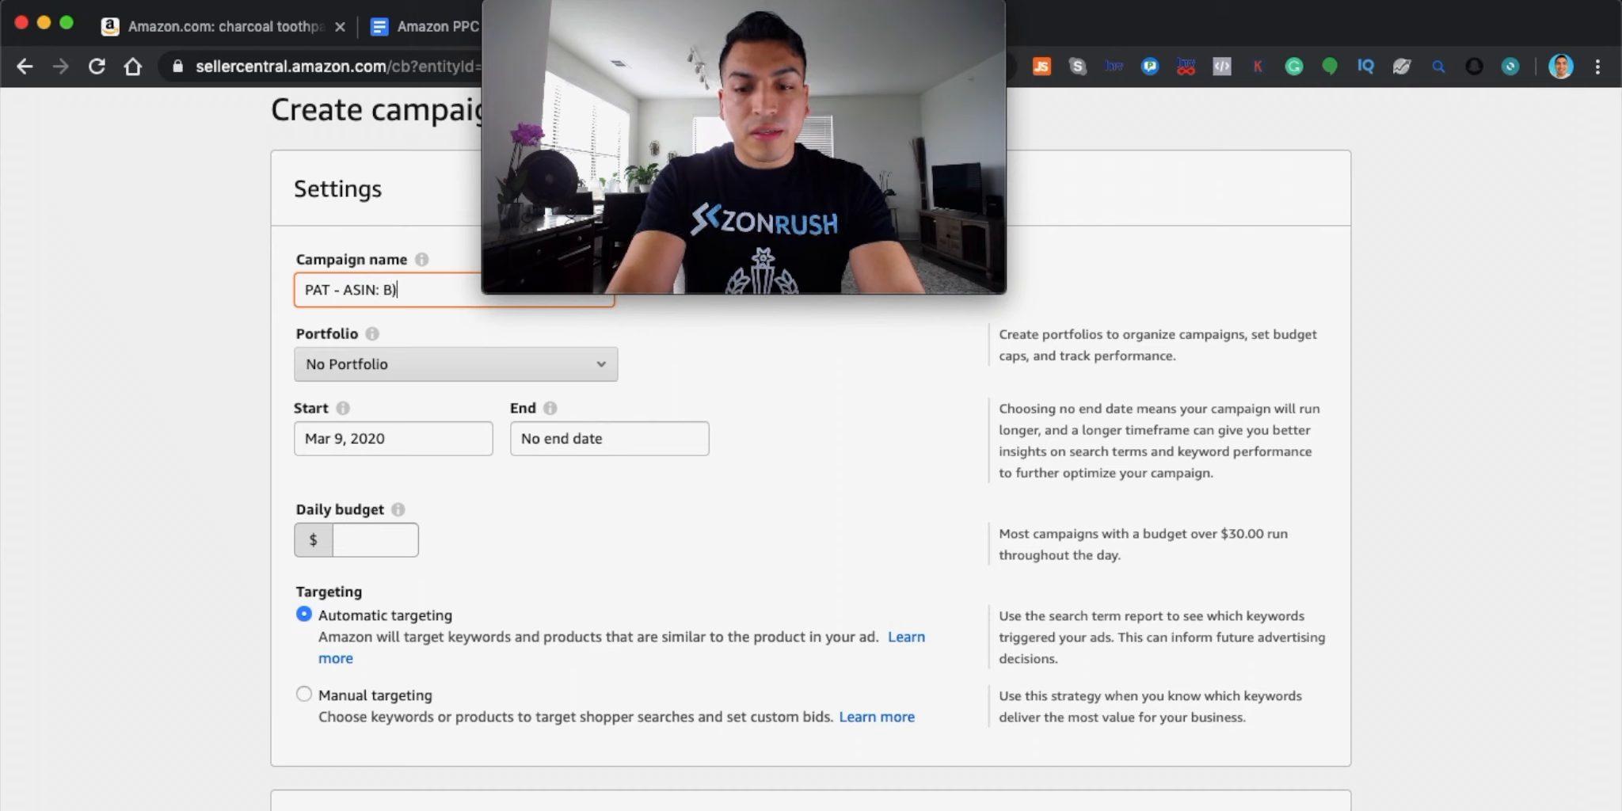
{"action": "key", "text": "BackSpace"}
{"action": "key", "text": "BackSpace"}
{"action": "key", "text": "BackSpace"}
{"action": "key", "text": "BackSpace"}
{"action": "key", "text": "BackSpace"}
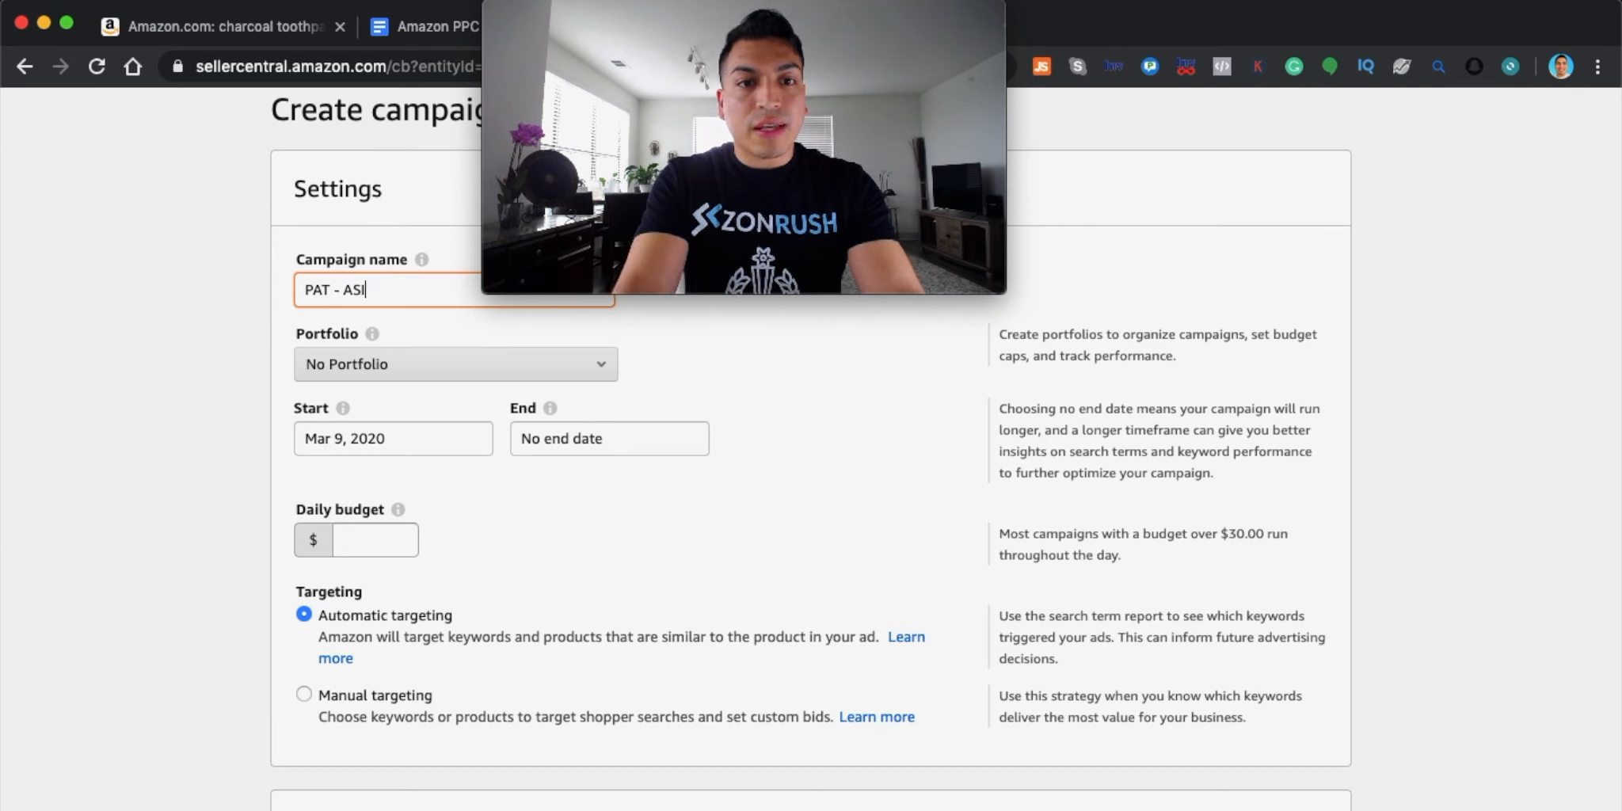
{"action": "key", "text": "BackSpace"}
{"action": "key", "text": "BackSpace"}
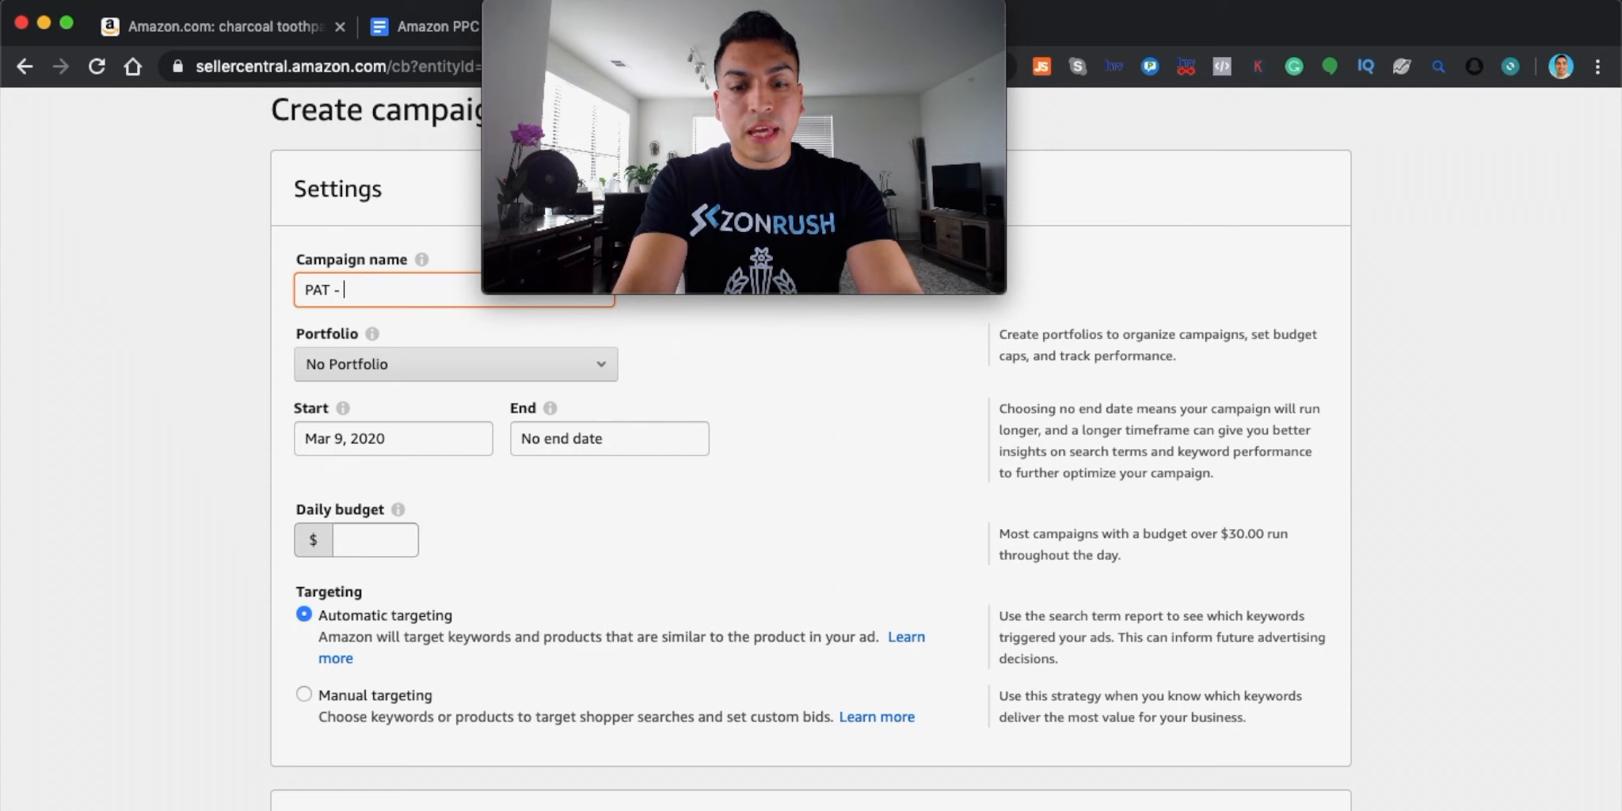
{"action": "type", "text": "C"}
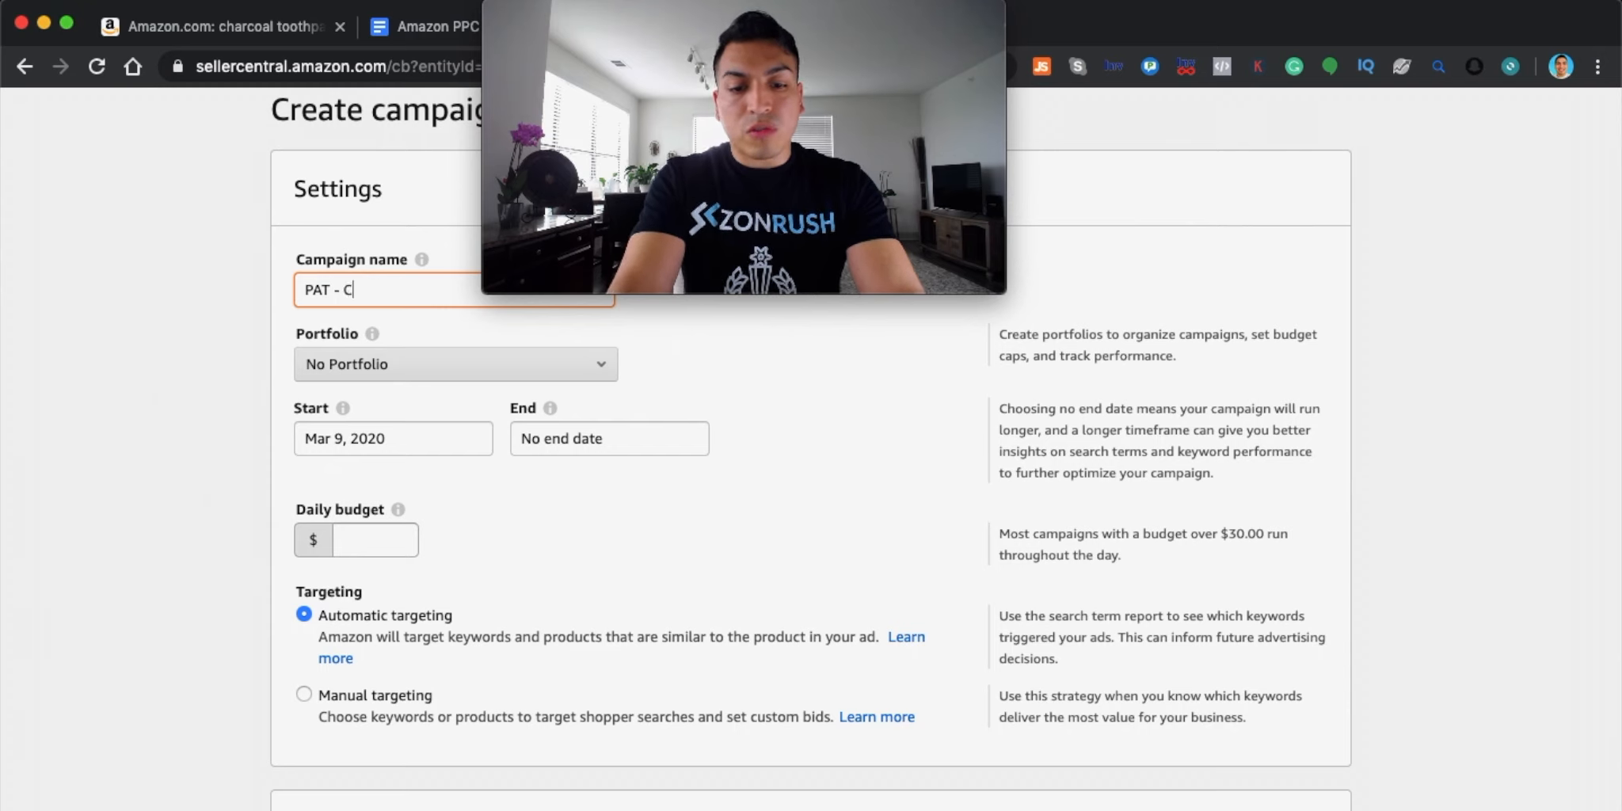
{"action": "type", "text": "harco"}
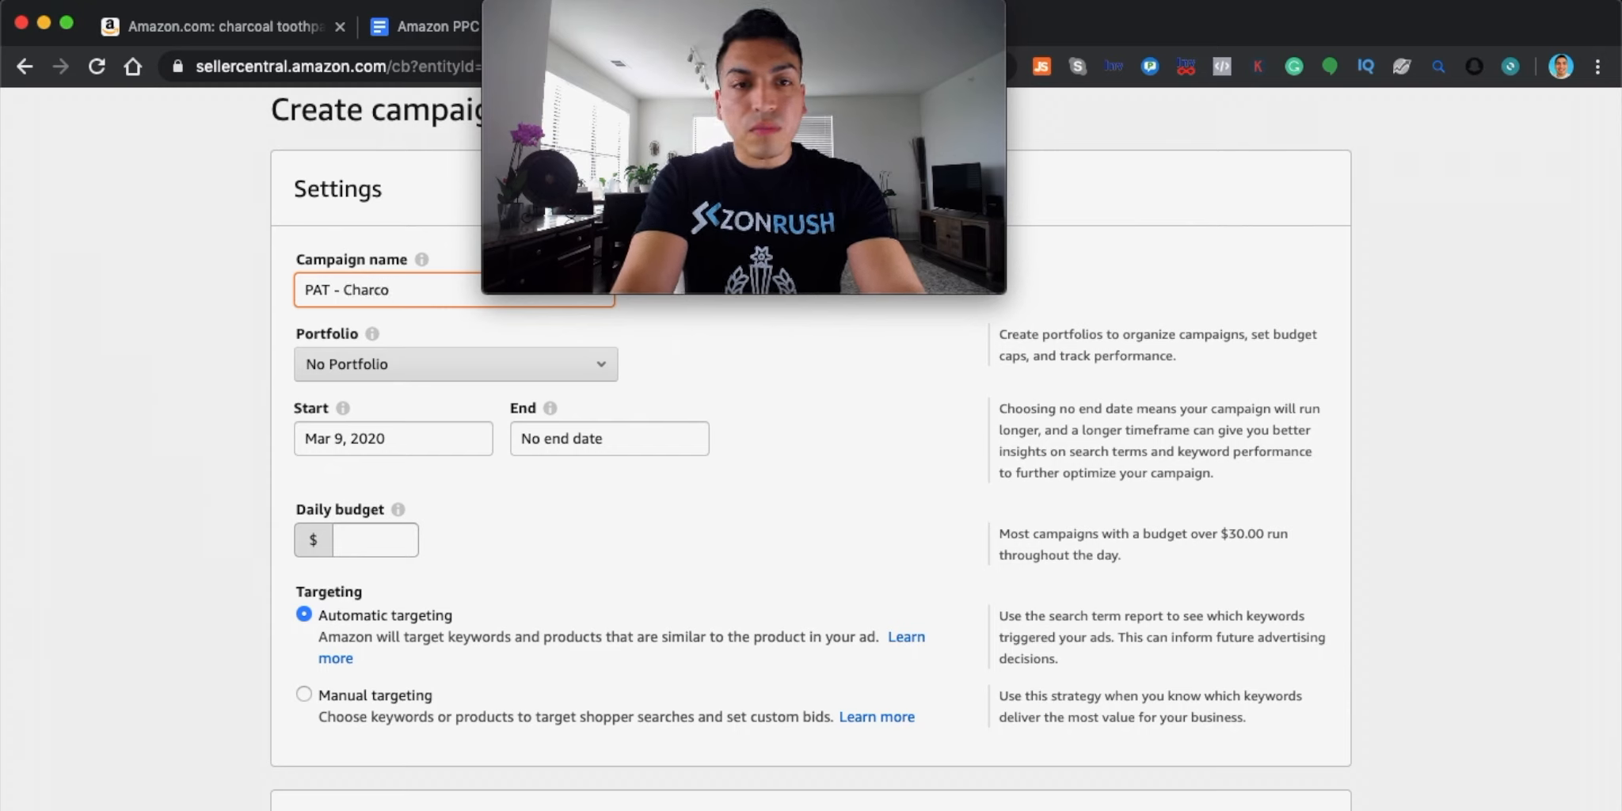
{"action": "type", "text": "al Too"}
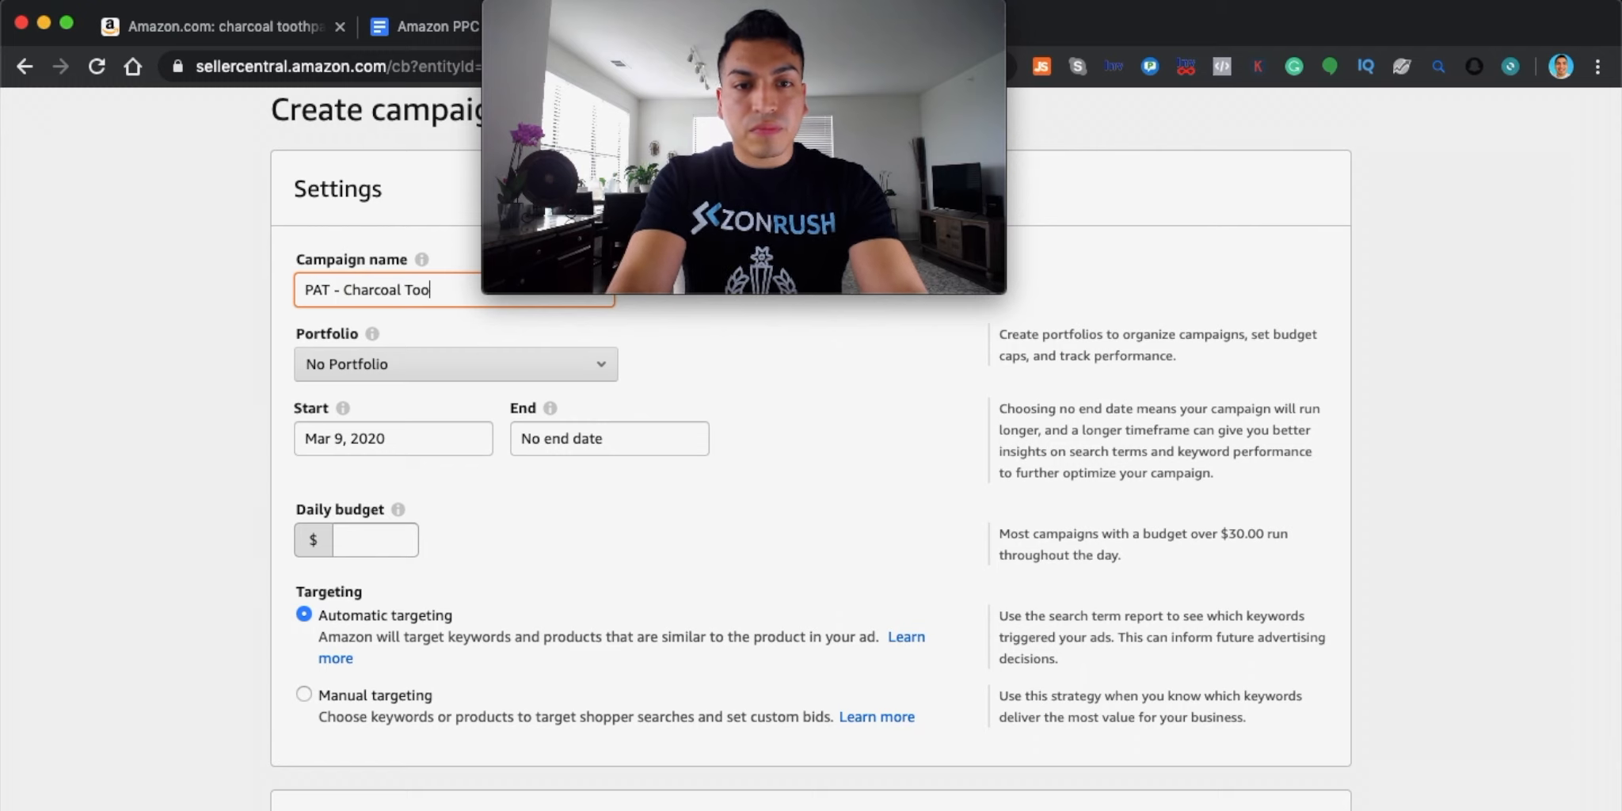
{"action": "type", "text": "thpaste"}
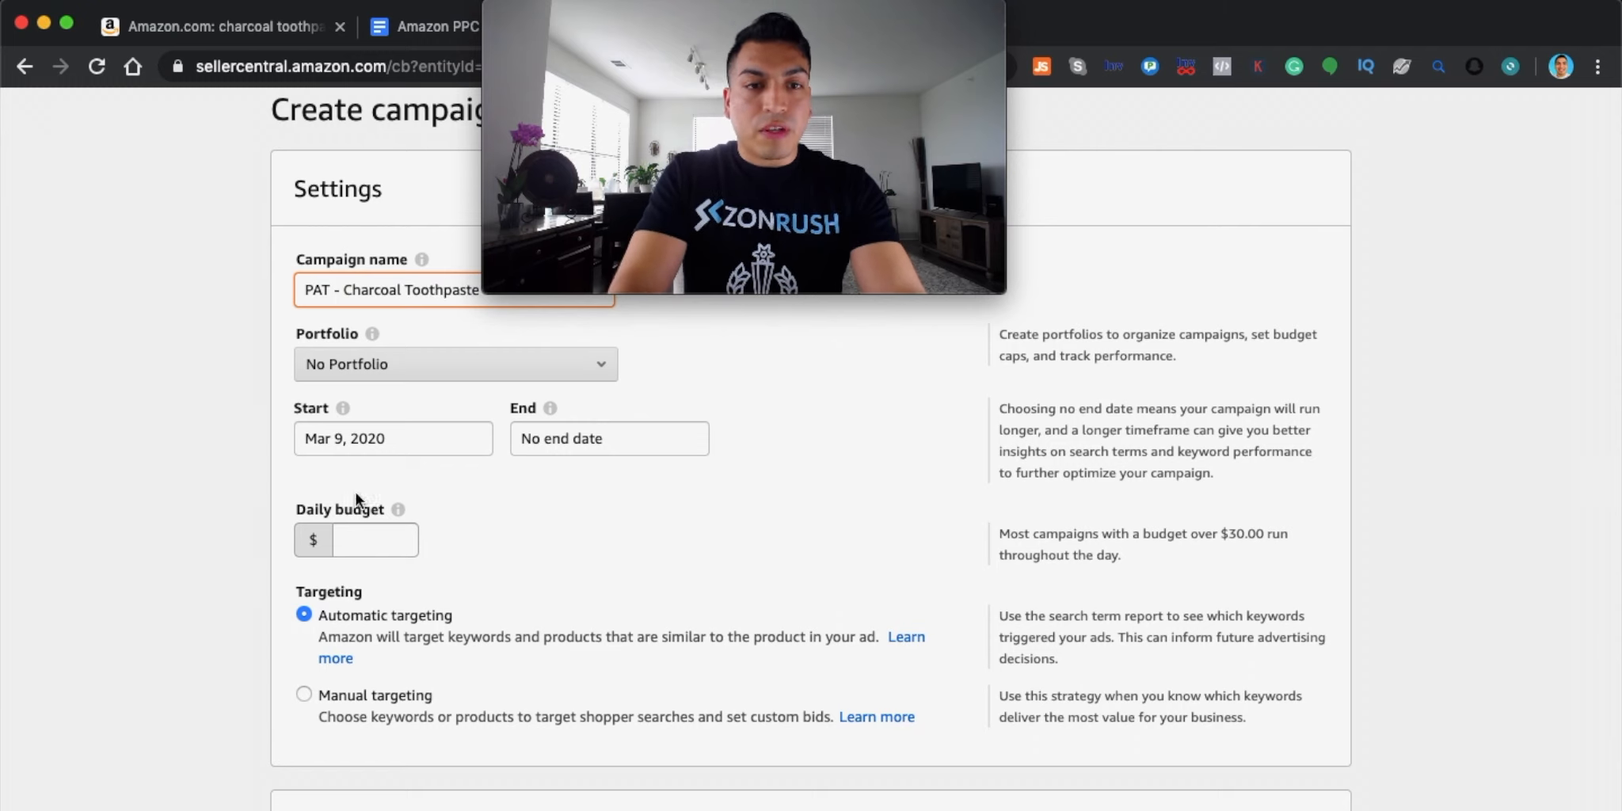
Give the campaign a $50 daily budget and choose manual targeting
{"action": "left_click", "coordinate": [386, 545]}
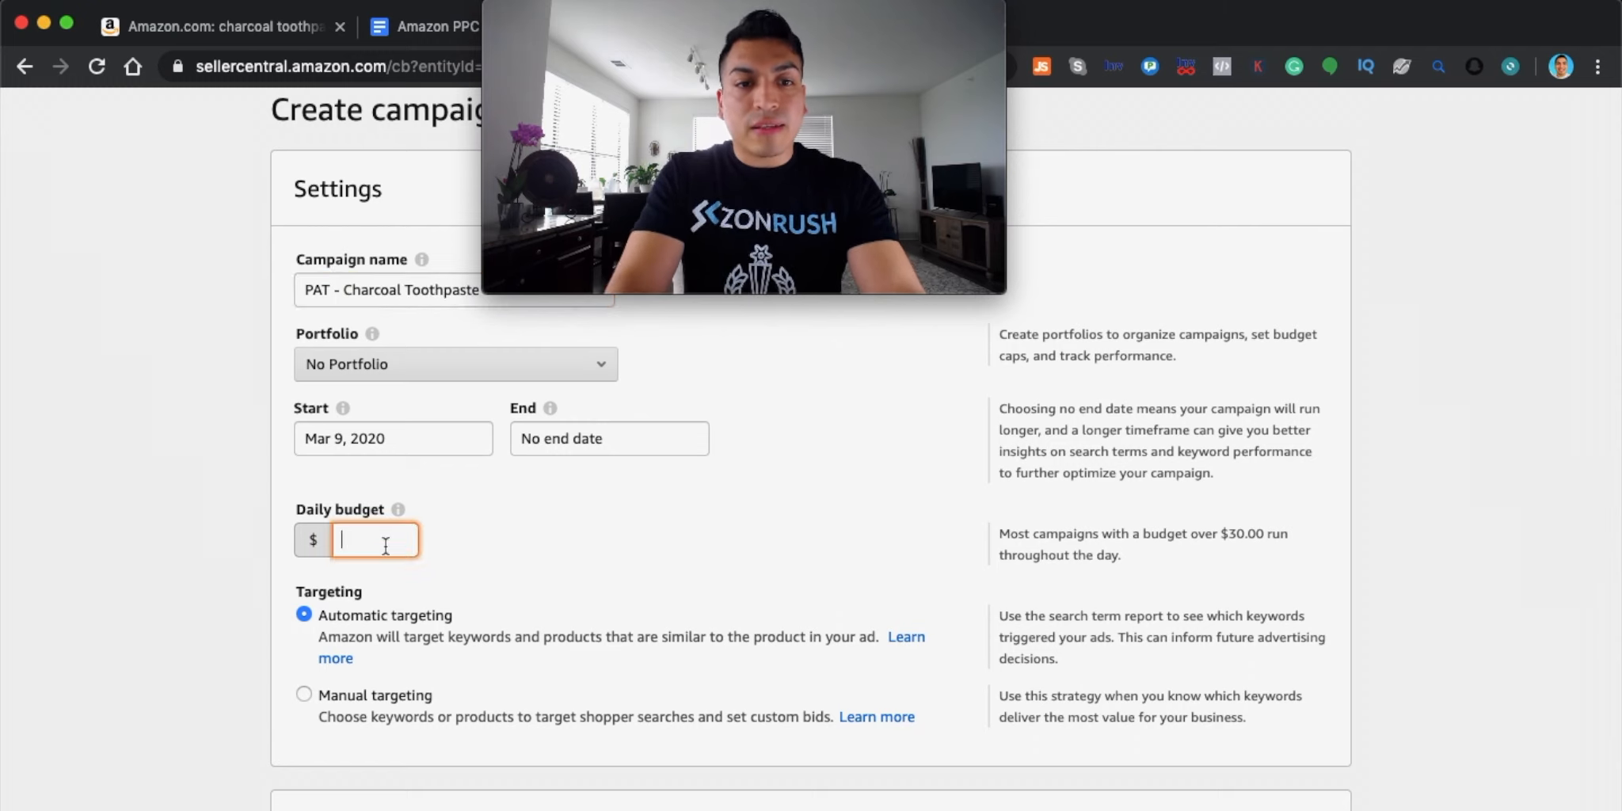
{"action": "type", "text": "50"}
{"action": "left_click", "coordinate": [304, 695]}
{"action": "left_click", "coordinate": [304, 695]}
{"action": "scroll", "coordinate": [474, 641], "scroll_direction": "down", "scroll_amount": 1}
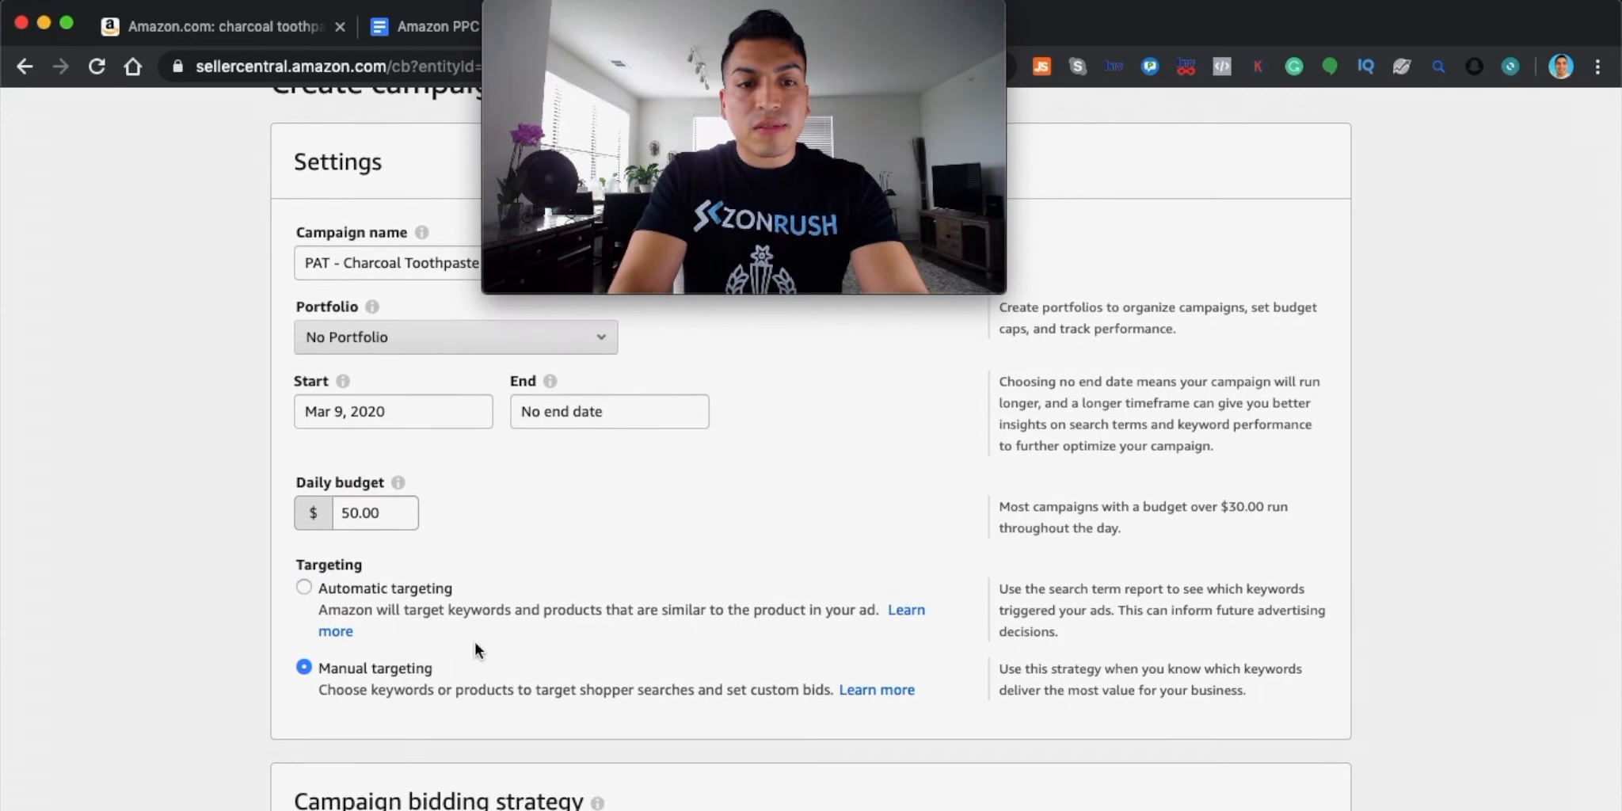
{"action": "scroll", "coordinate": [590, 670], "scroll_direction": "down", "scroll_amount": 4}
{"action": "scroll", "coordinate": [591, 679], "scroll_direction": "down", "scroll_amount": 10}
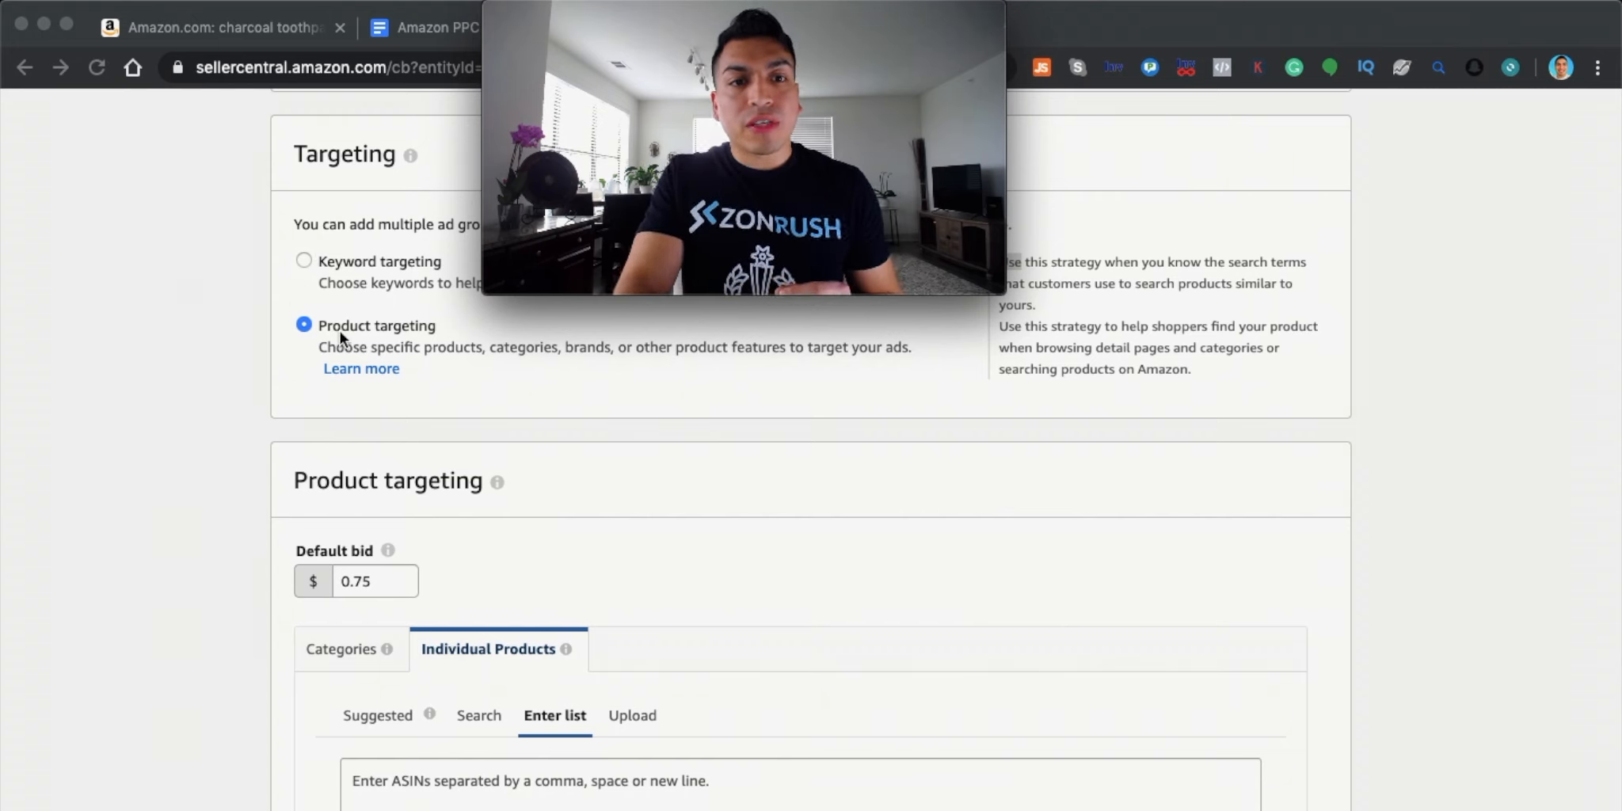
In the PPC keywords doc, select the ASIN list under Product ASINS Price Above $9.99
{"action": "left_click", "coordinate": [410, 33]}
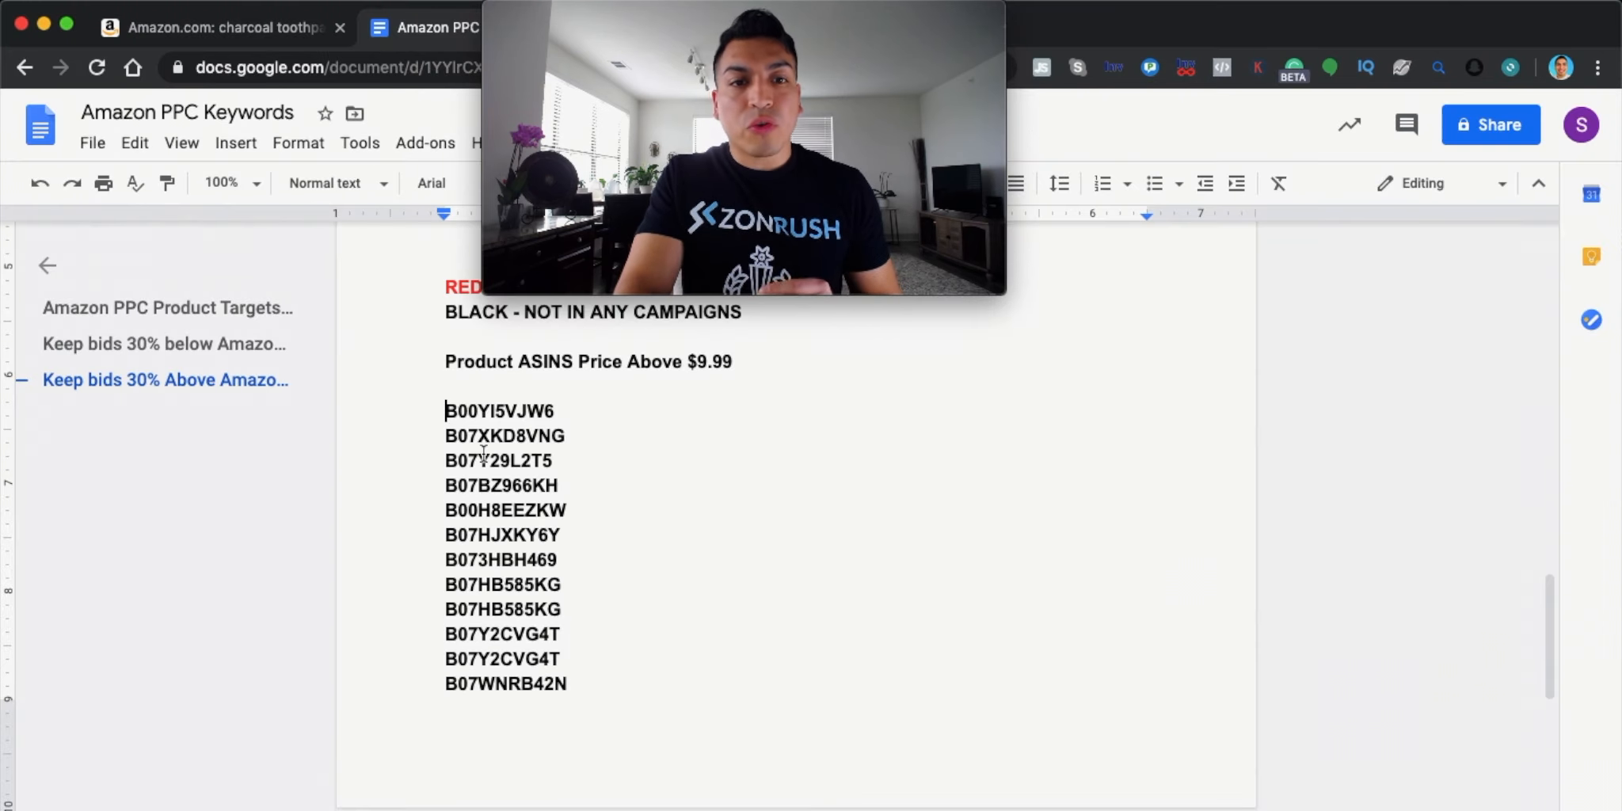
{"action": "left_click_drag", "start_coordinate": [442, 411], "coordinate": [584, 756]}
{"action": "scroll", "coordinate": [503, 590], "scroll_direction": "down", "scroll_amount": 3}
{"action": "scroll", "coordinate": [506, 590], "scroll_direction": "down", "scroll_amount": 1}
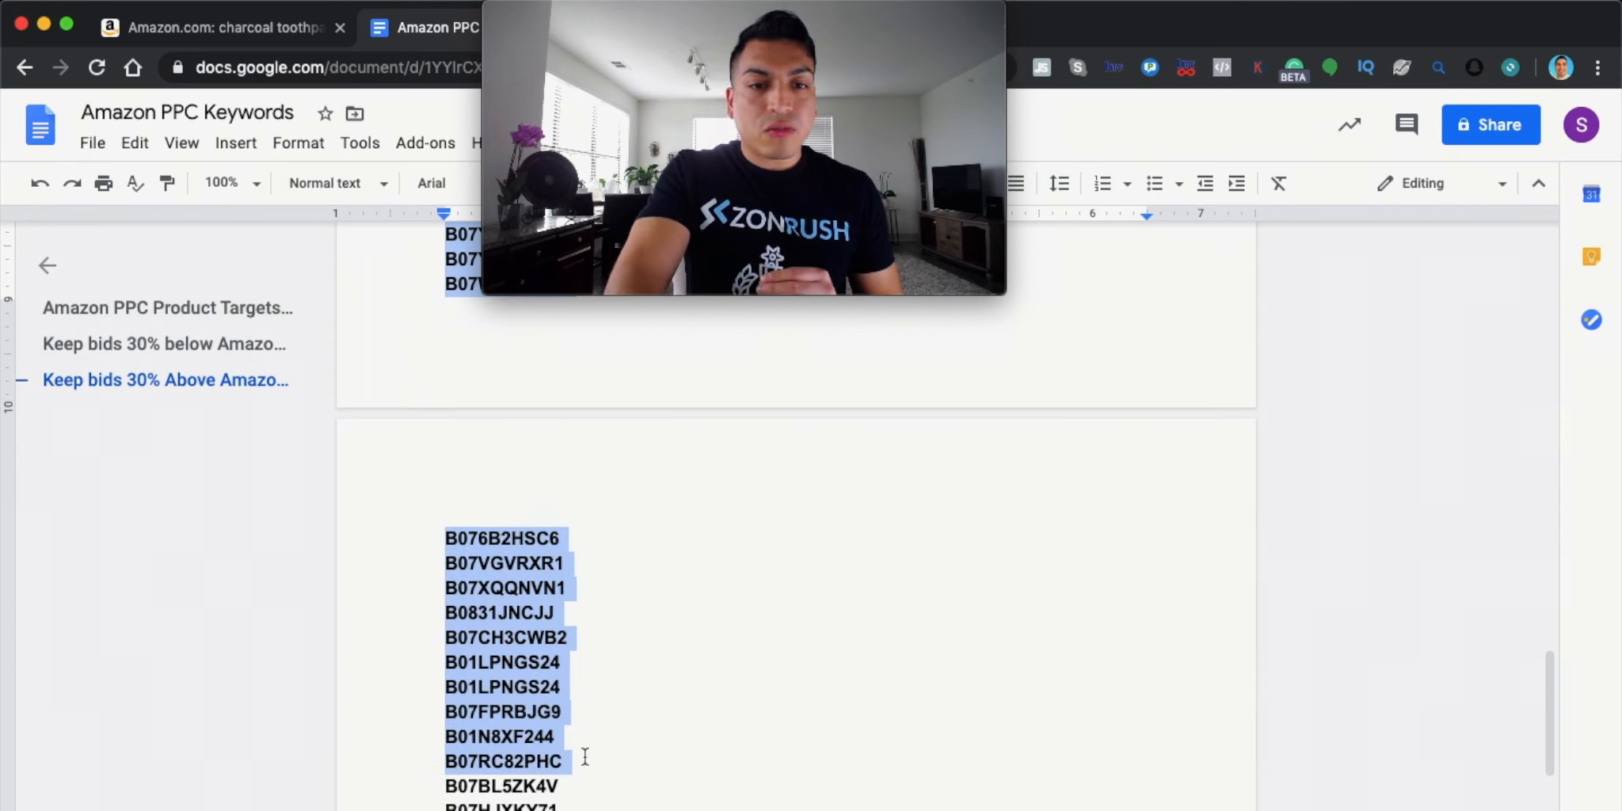
{"action": "scroll", "coordinate": [585, 756], "scroll_direction": "up", "scroll_amount": 6}
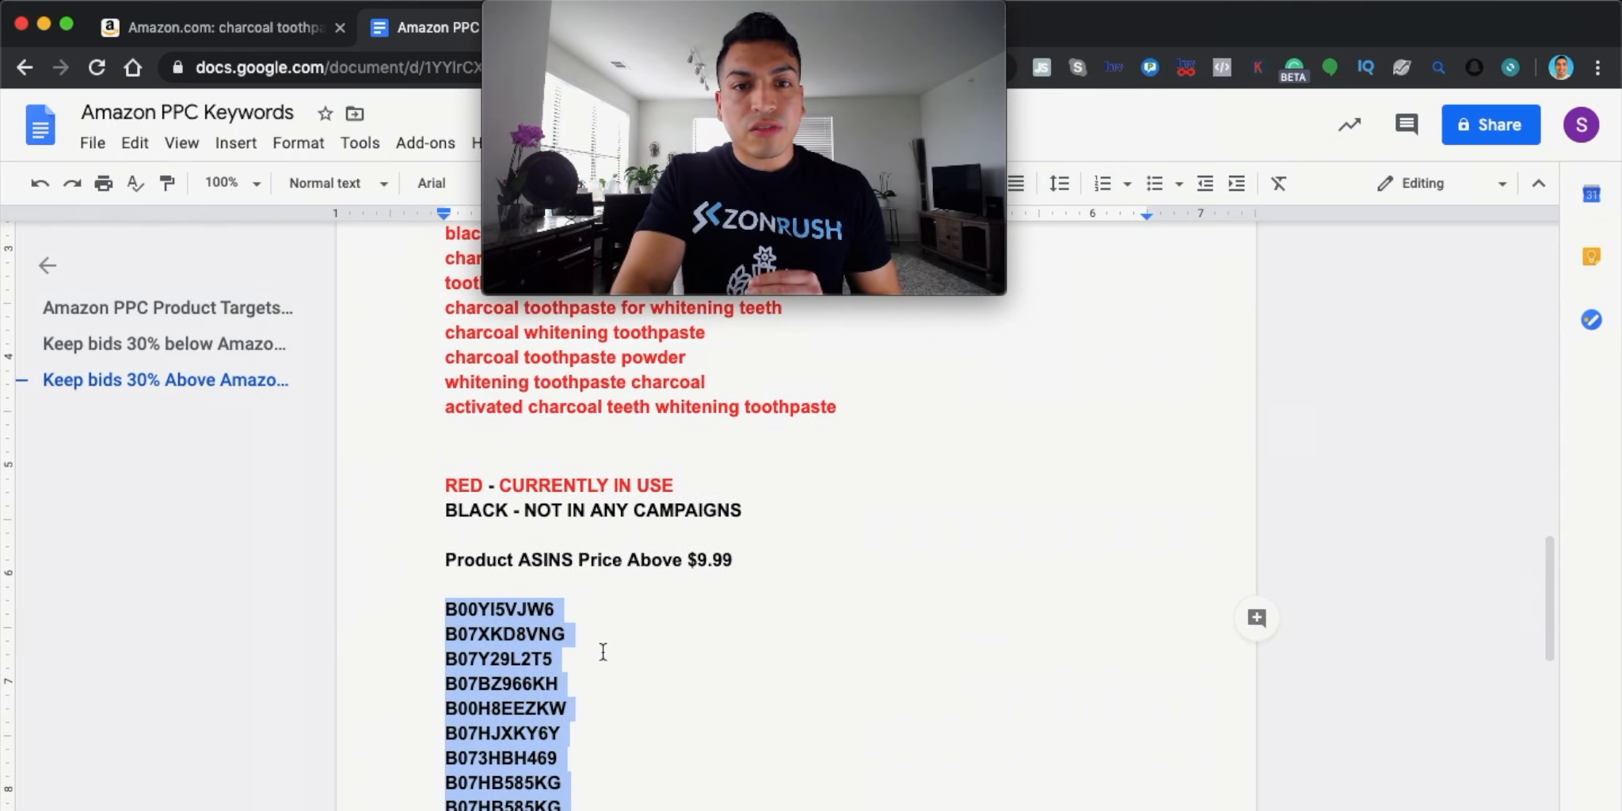
{"action": "scroll", "coordinate": [602, 651], "scroll_direction": "down", "scroll_amount": 10}
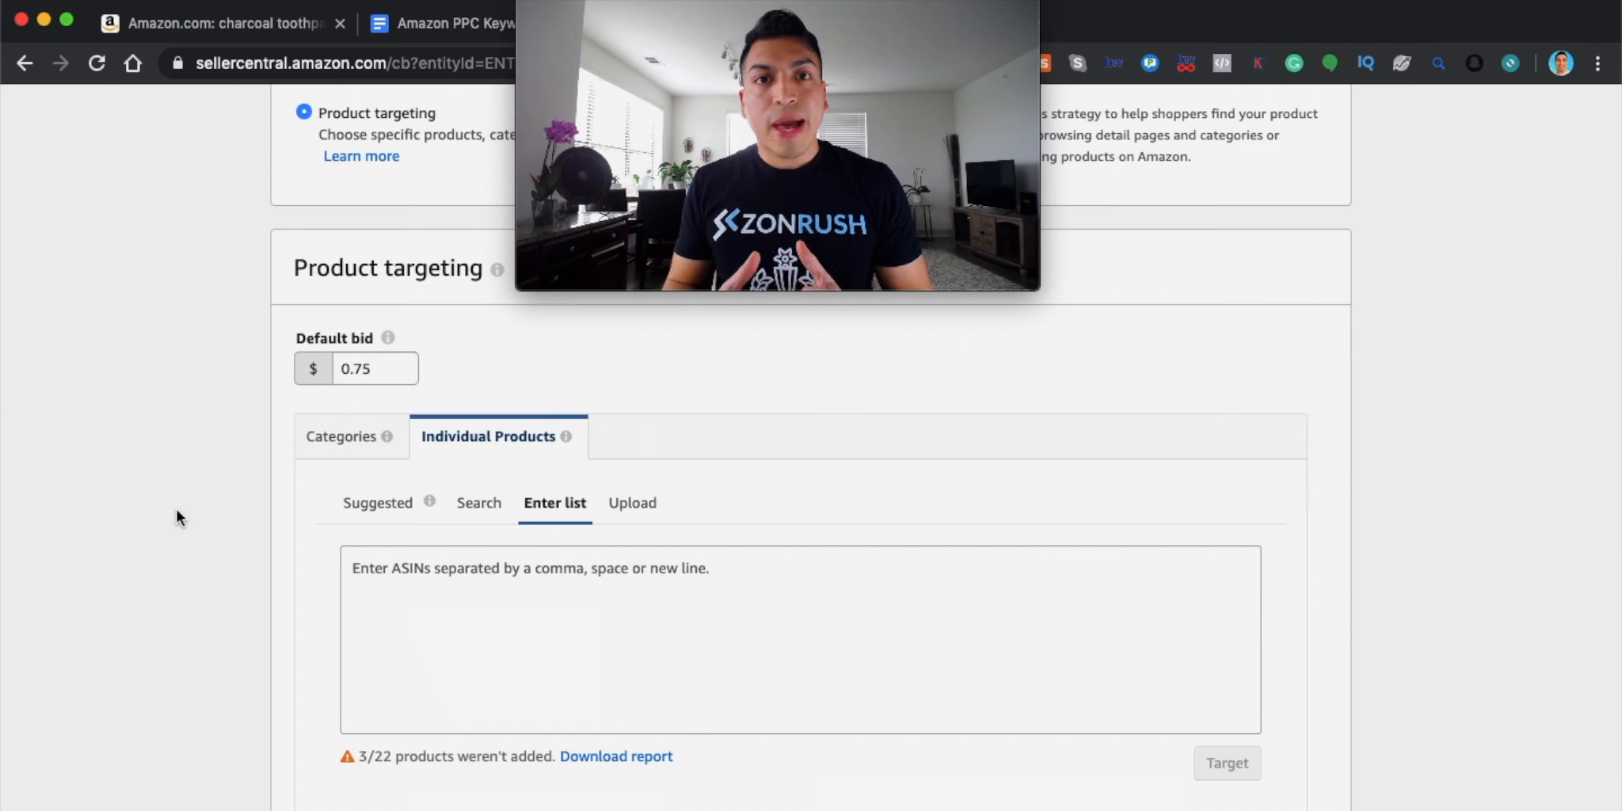
Paste the copied competitor ASINs into Enter list and add them as targets
{"action": "left_click", "coordinate": [357, 567]}
{"action": "key", "text": "super+v"}
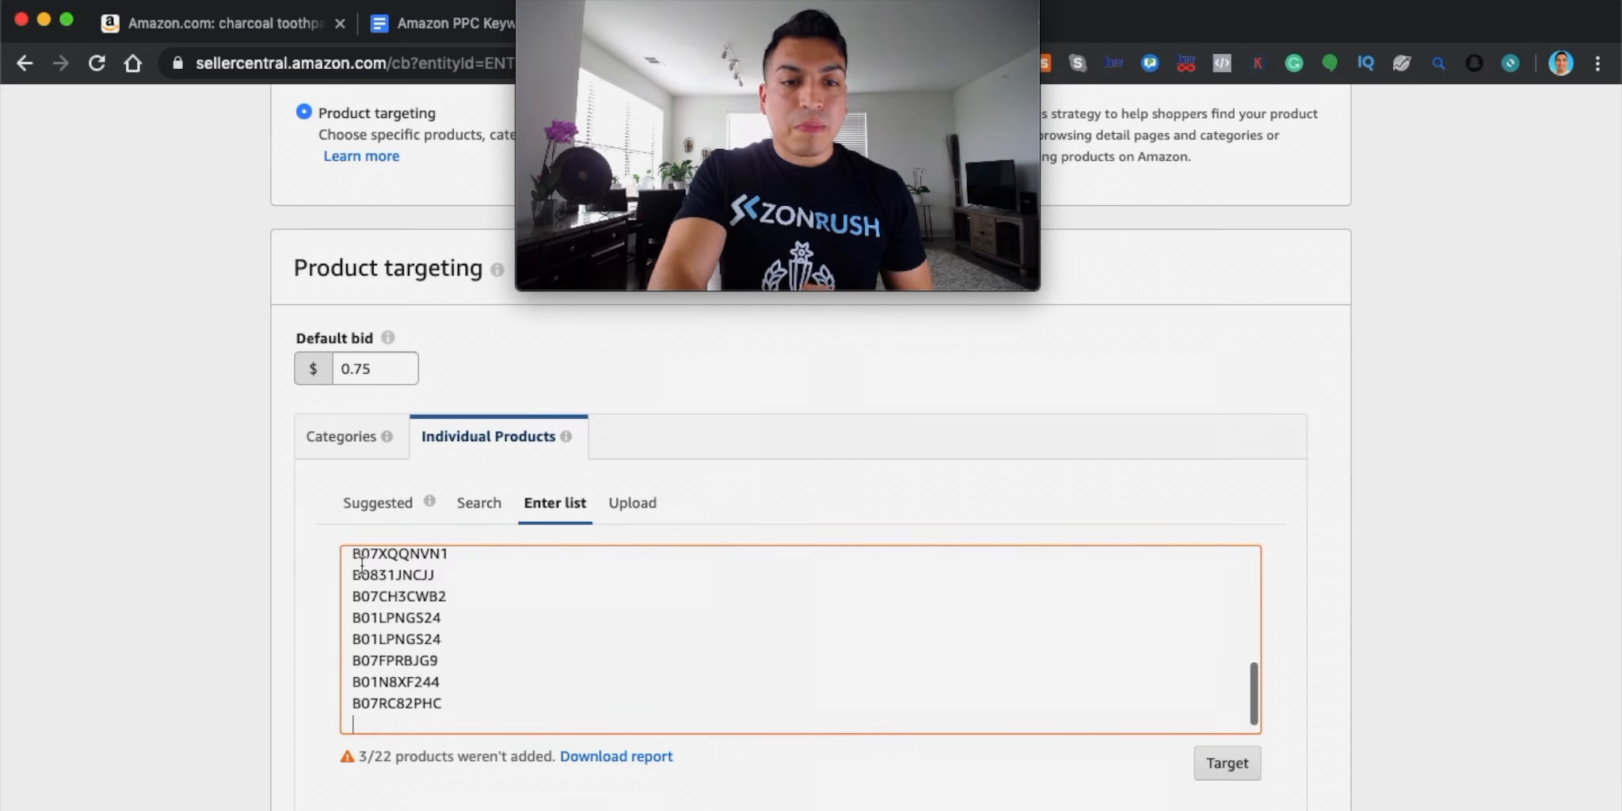
{"action": "left_click", "coordinate": [1230, 772]}
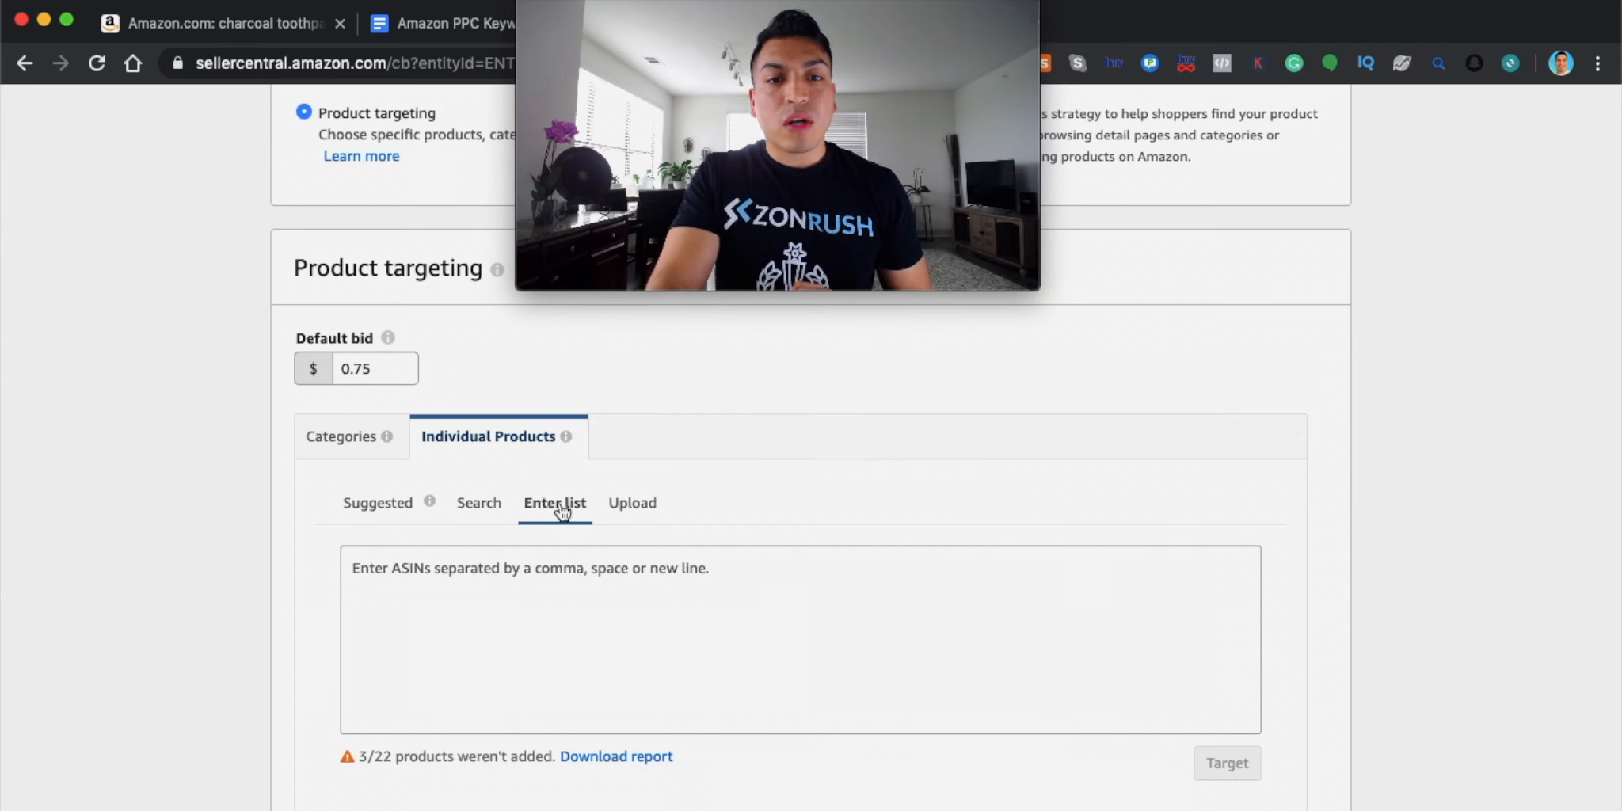
Review the 19 targeted products at $0.75 bids, noting 3 ASINs weren't added
{"action": "scroll", "coordinate": [607, 619], "scroll_direction": "down", "scroll_amount": 10}
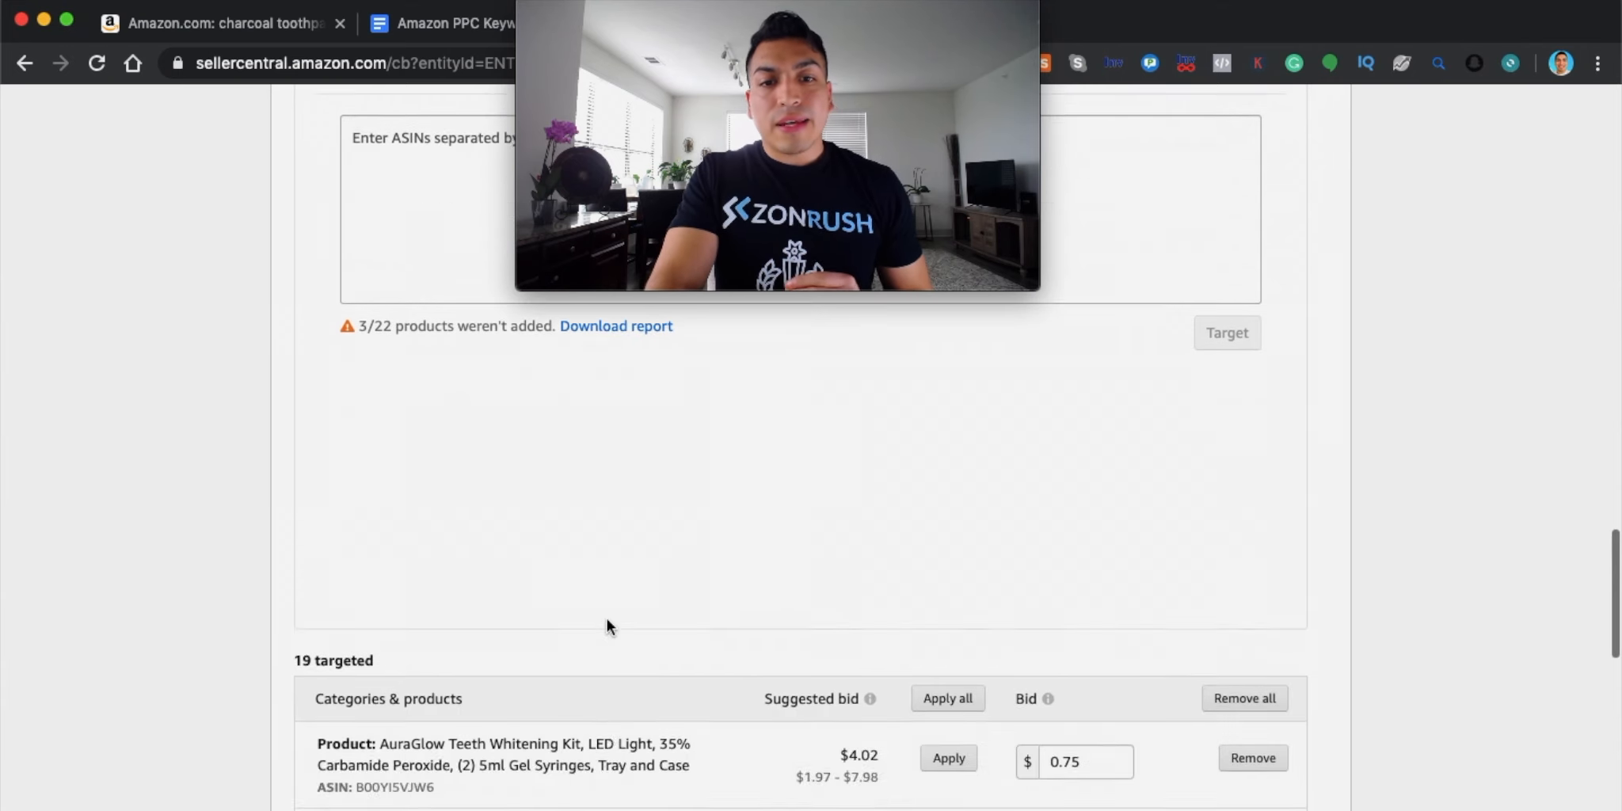
{"action": "scroll", "coordinate": [607, 618], "scroll_direction": "up", "scroll_amount": 2}
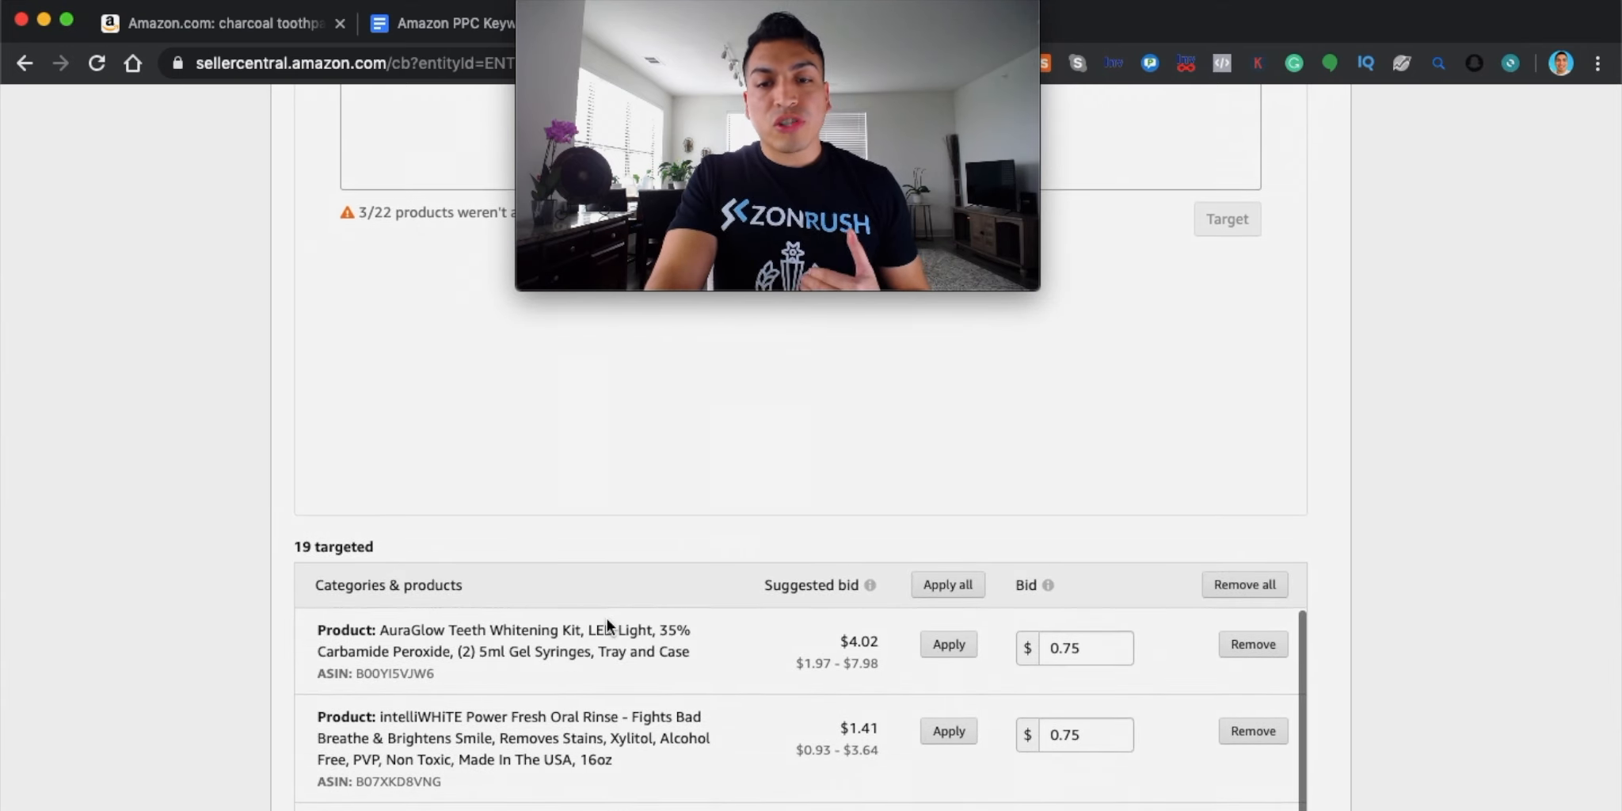
{"action": "scroll", "coordinate": [1240, 410], "scroll_direction": "down", "scroll_amount": 3}
{"action": "scroll", "coordinate": [1227, 578], "scroll_direction": "down", "scroll_amount": 3}
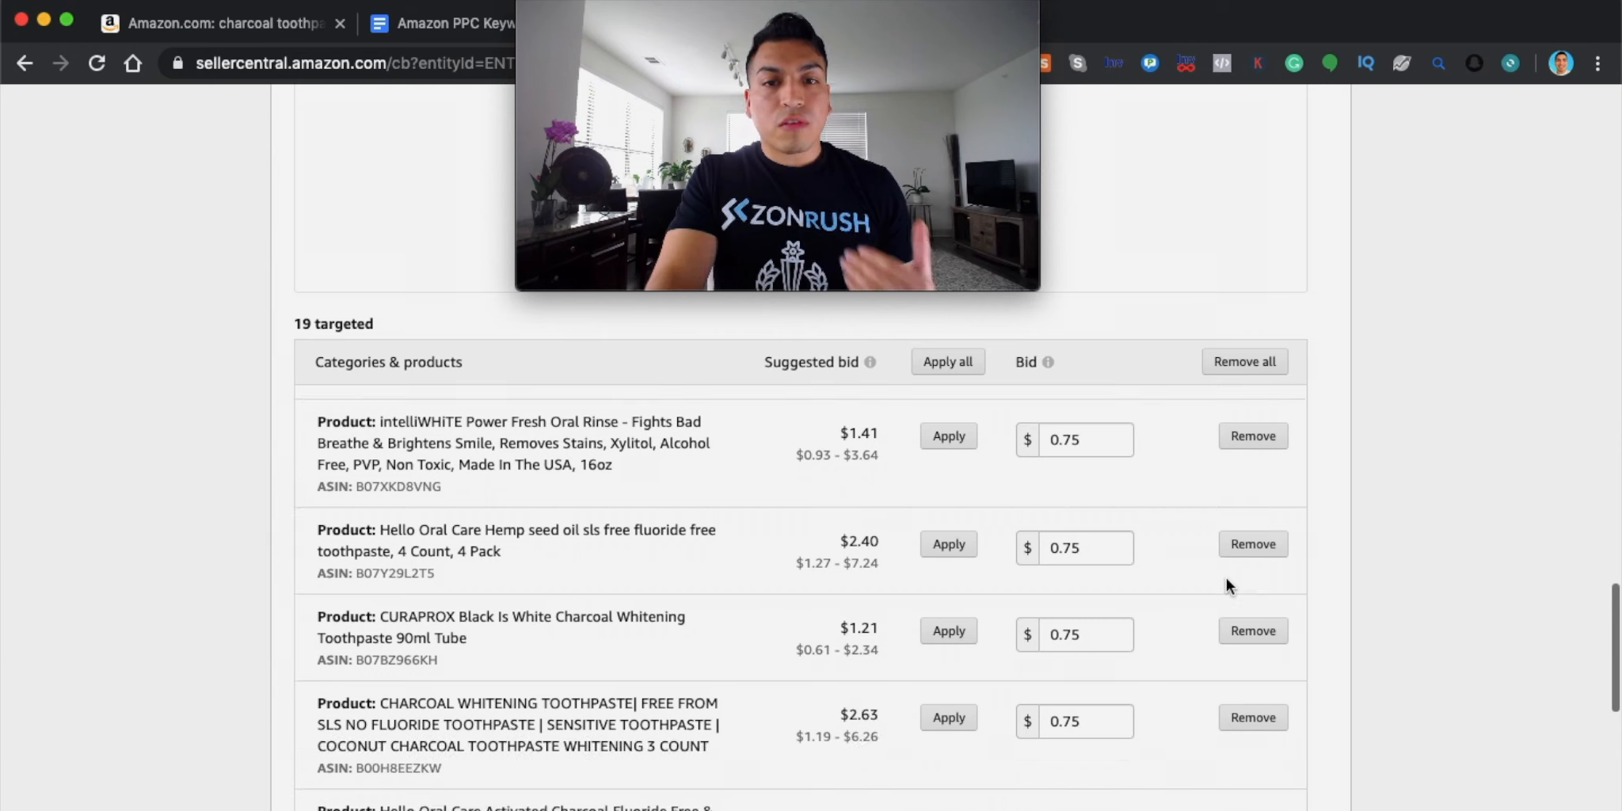
{"action": "scroll", "coordinate": [1227, 578], "scroll_direction": "up", "scroll_amount": 2}
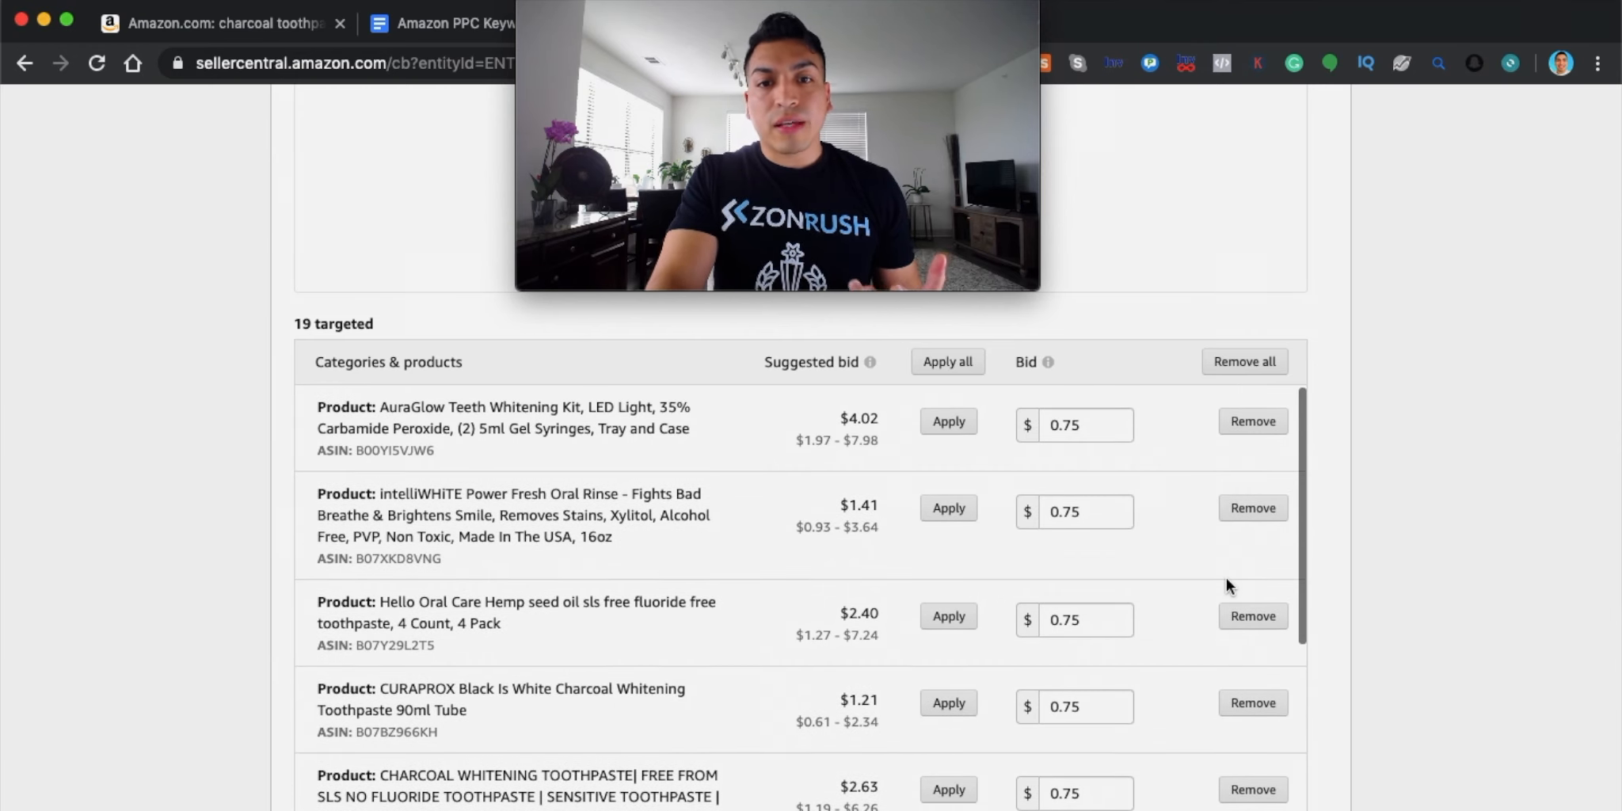
{"action": "scroll", "coordinate": [1226, 586], "scroll_direction": "down", "scroll_amount": 6}
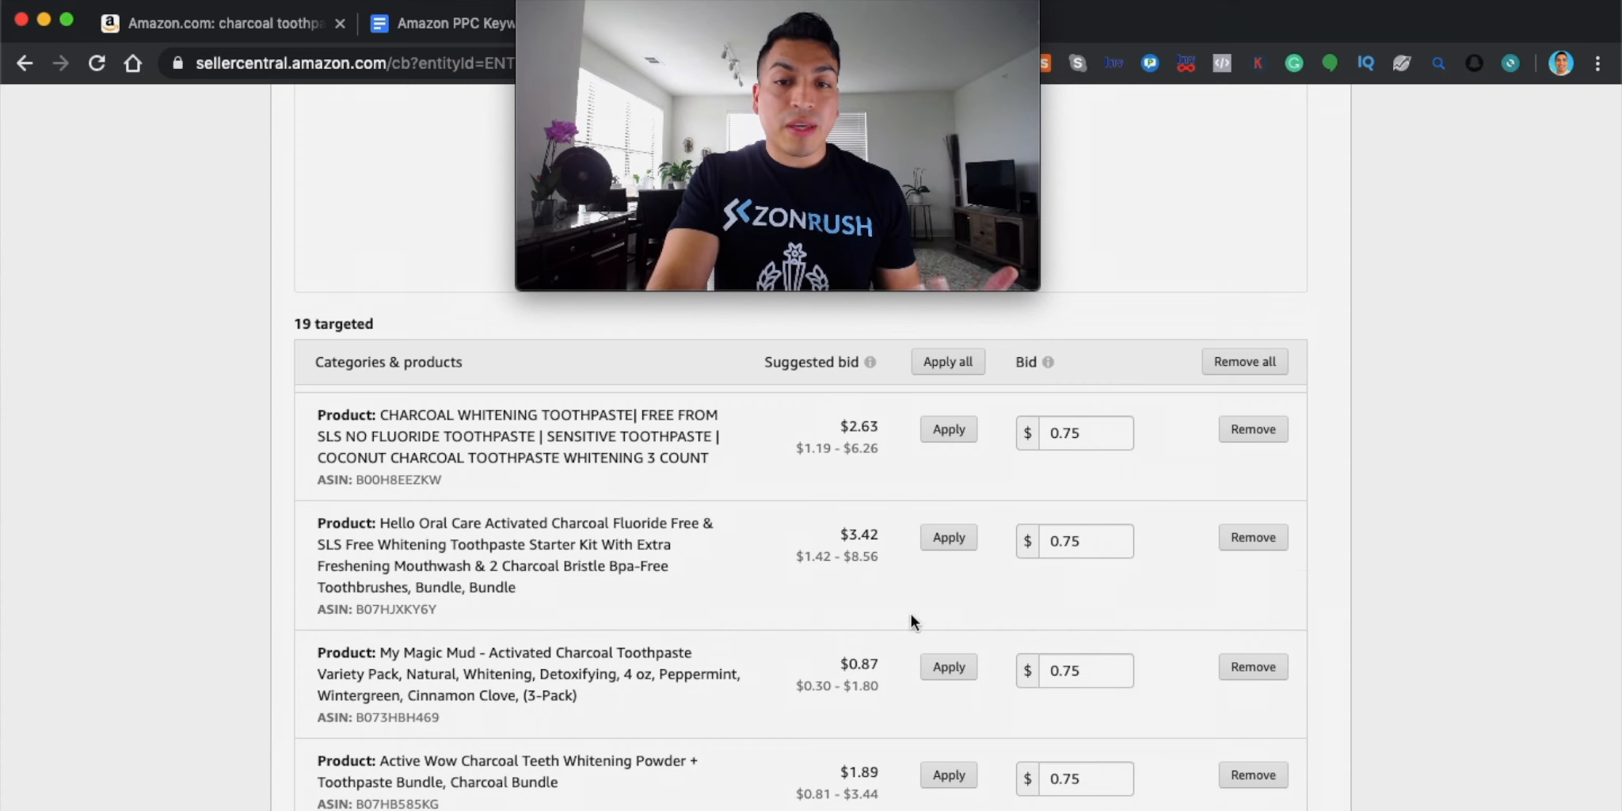
{"action": "scroll", "coordinate": [954, 715], "scroll_direction": "up", "scroll_amount": 3}
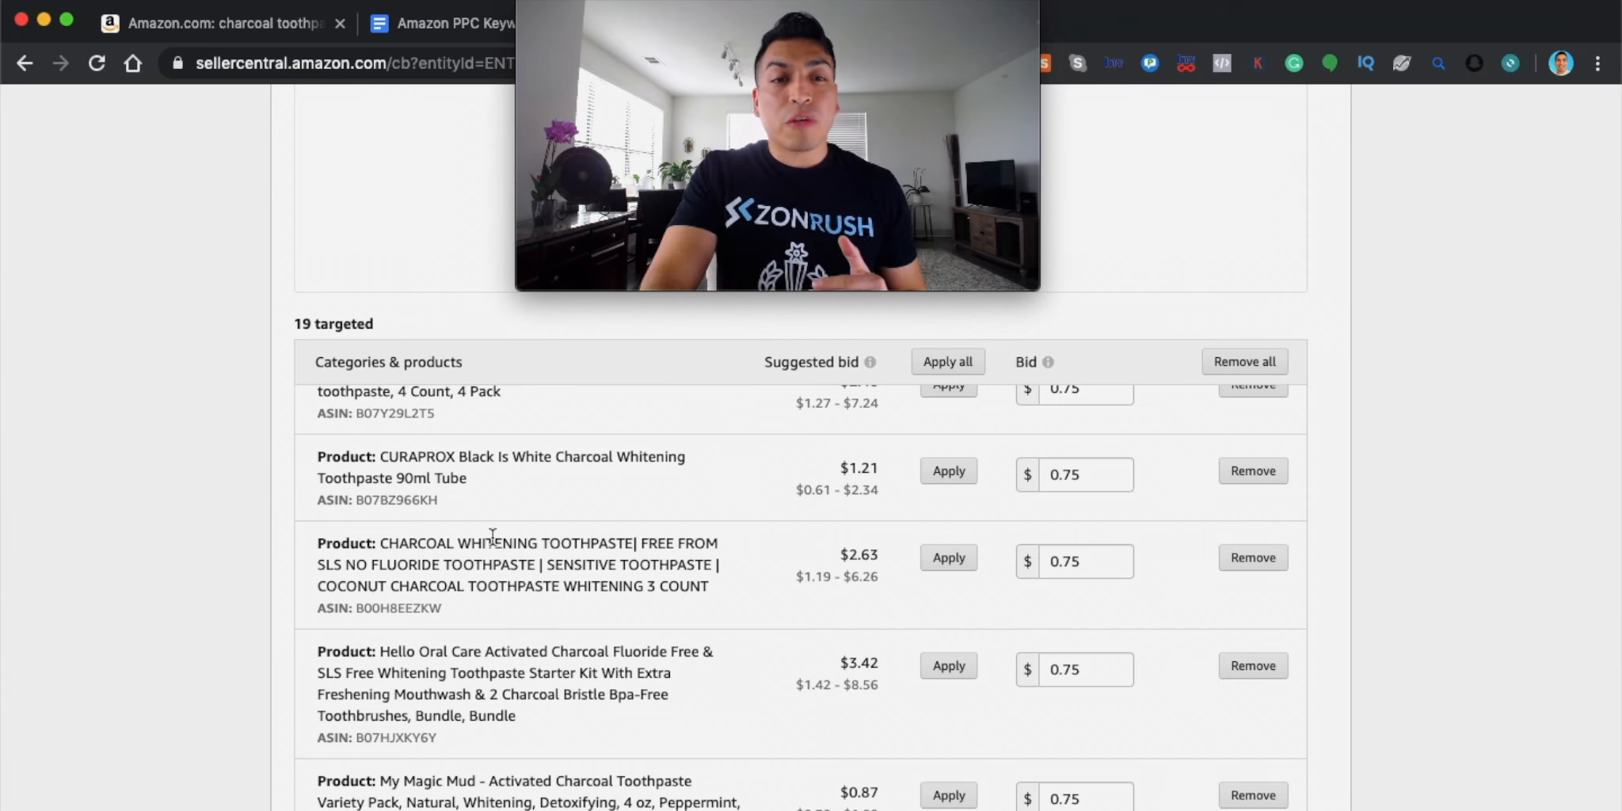
{"action": "scroll", "coordinate": [492, 536], "scroll_direction": "up", "scroll_amount": 3}
{"action": "scroll", "coordinate": [276, 355], "scroll_direction": "up", "scroll_amount": 10}
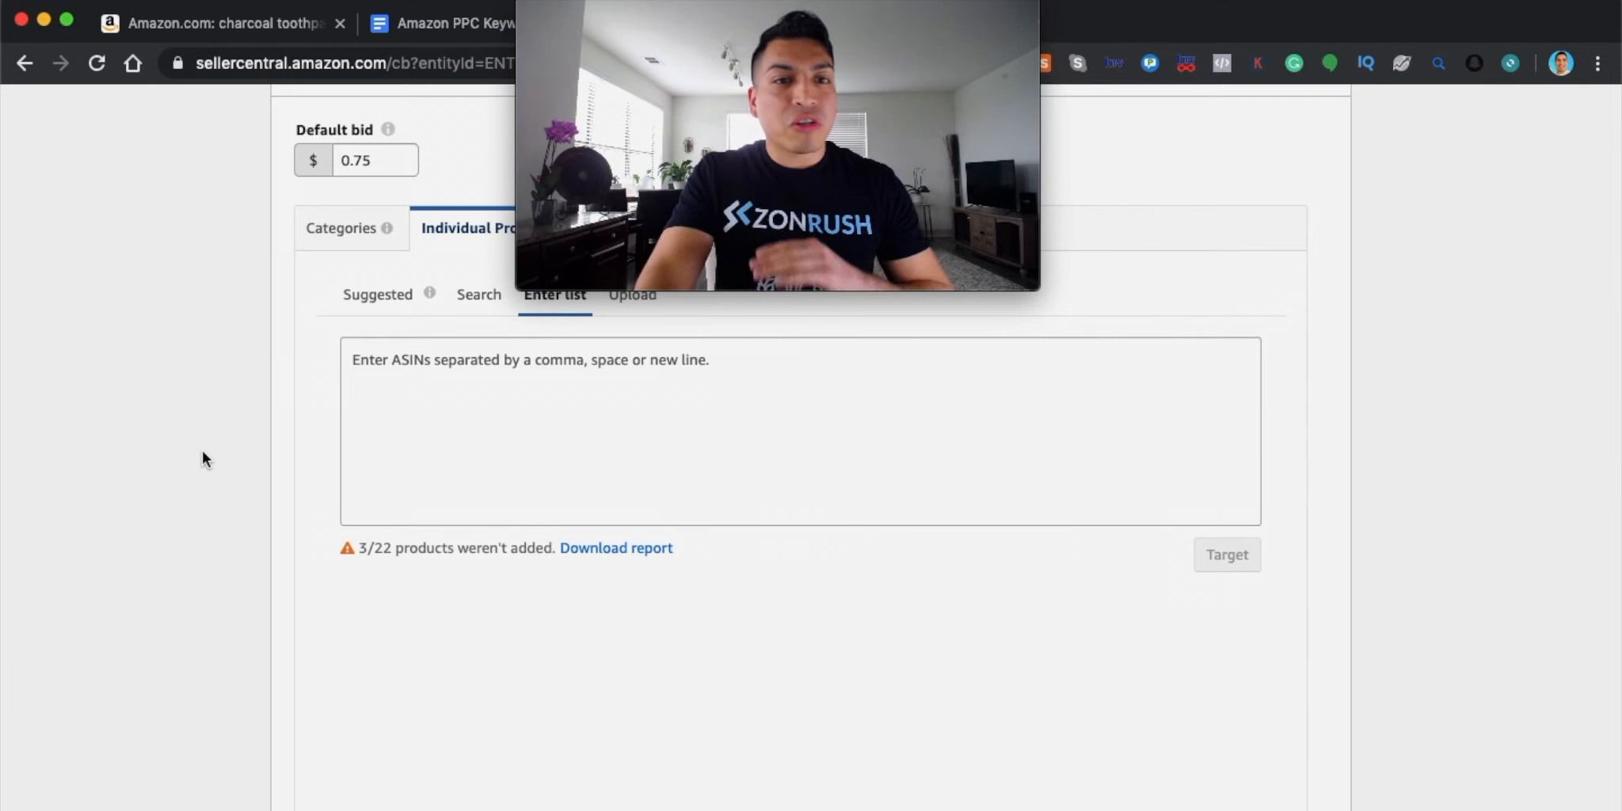
Scroll through the remaining targeted products to finish checking the list
{"action": "scroll", "coordinate": [224, 507], "scroll_direction": "down", "scroll_amount": 9}
{"action": "scroll", "coordinate": [226, 517], "scroll_direction": "up", "scroll_amount": 2}
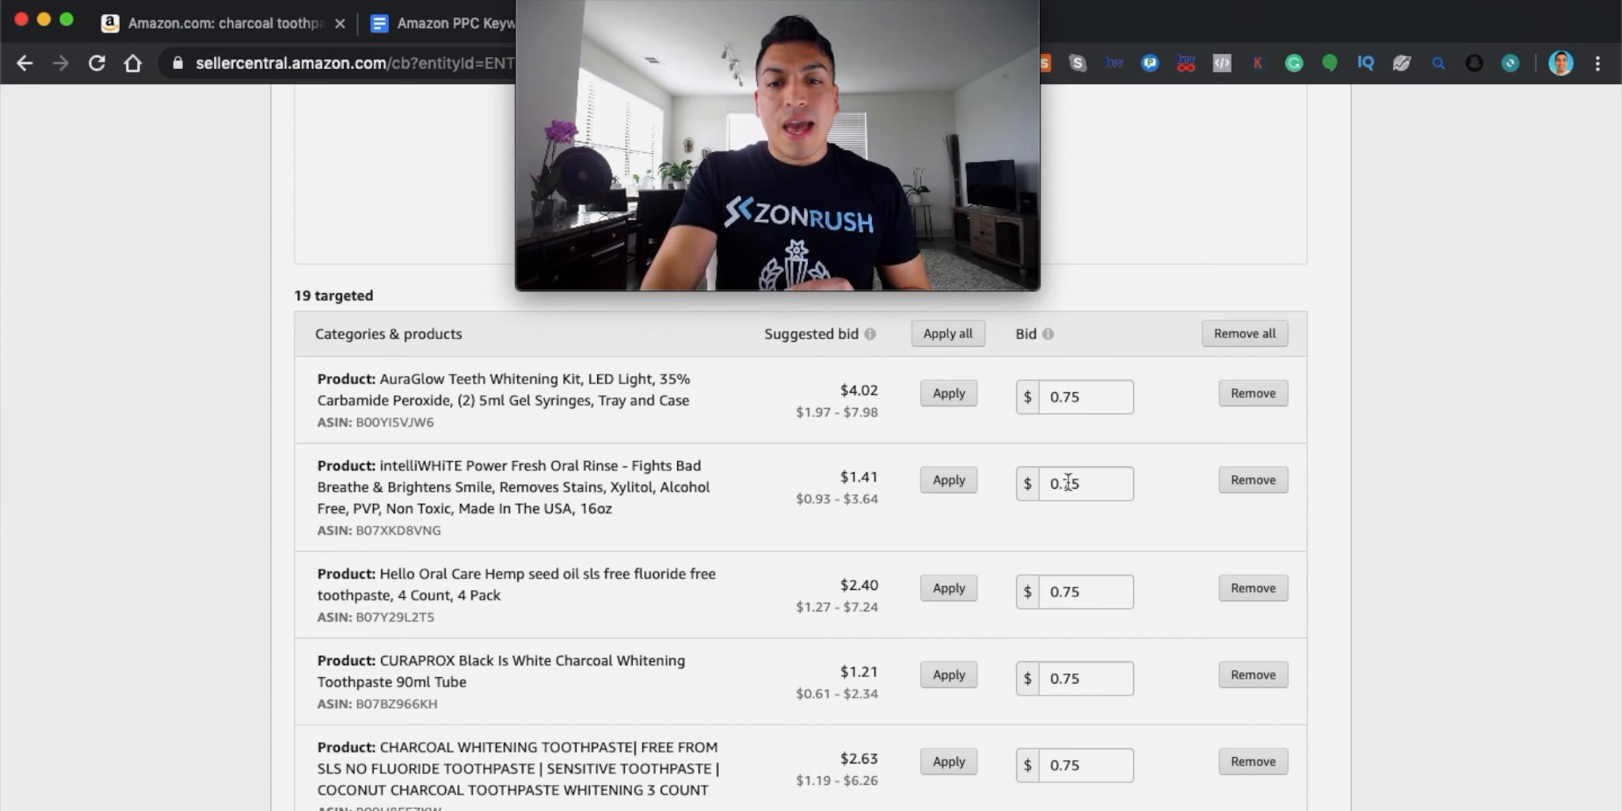
{"action": "scroll", "coordinate": [1208, 561], "scroll_direction": "down", "scroll_amount": 2}
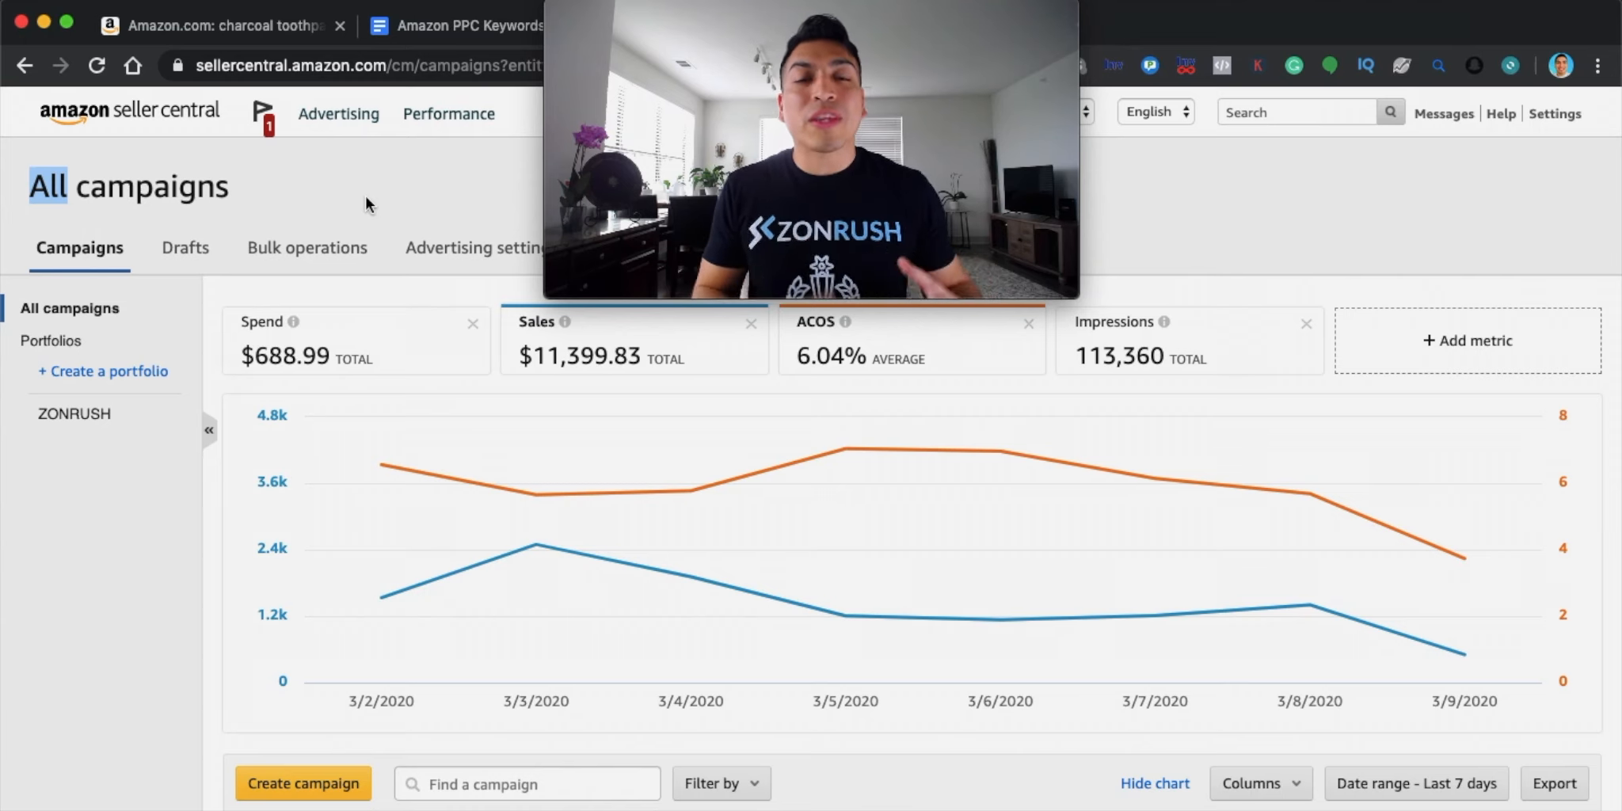
{"action": "left_click", "coordinate": [388, 169]}
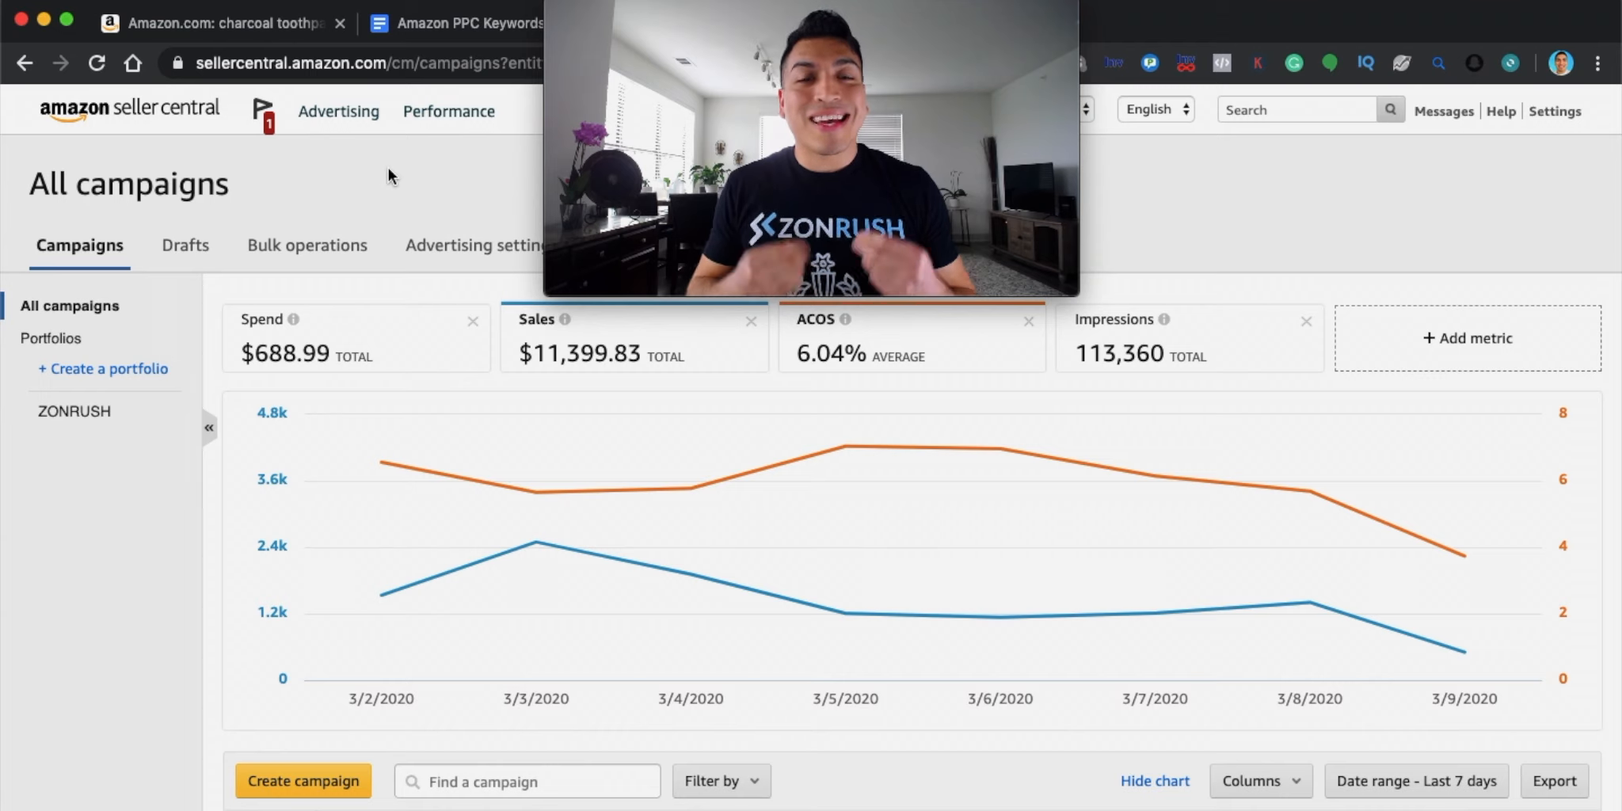